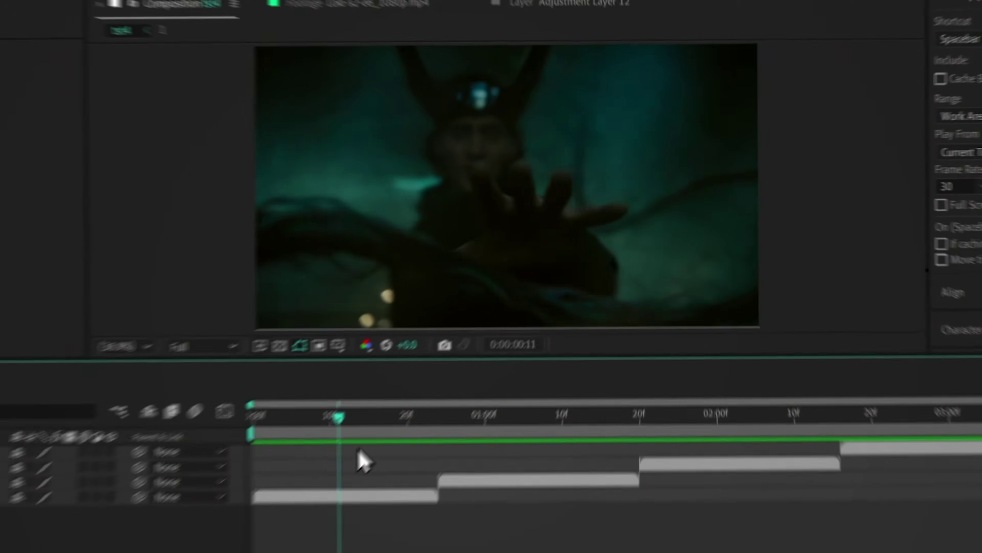
pyautogui.press('space')
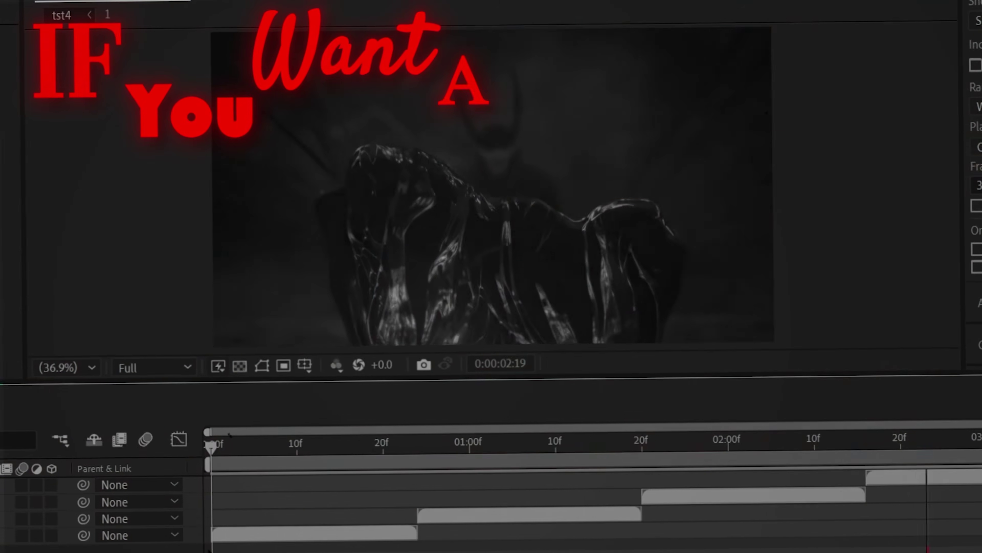
pyautogui.moveTo(211, 452); pyautogui.dragTo(262, 458)
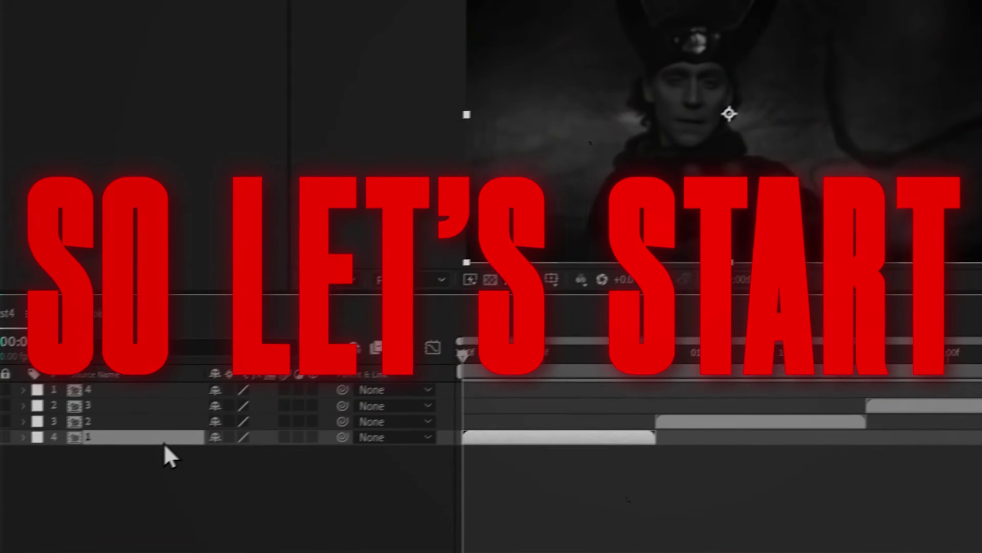
# - Apply the Exposure effect to layer 1 and keyframe its Exposure at 3 on the first frame
pyautogui.hotkey('ctrl', 'space')
pyautogui.write('expo')
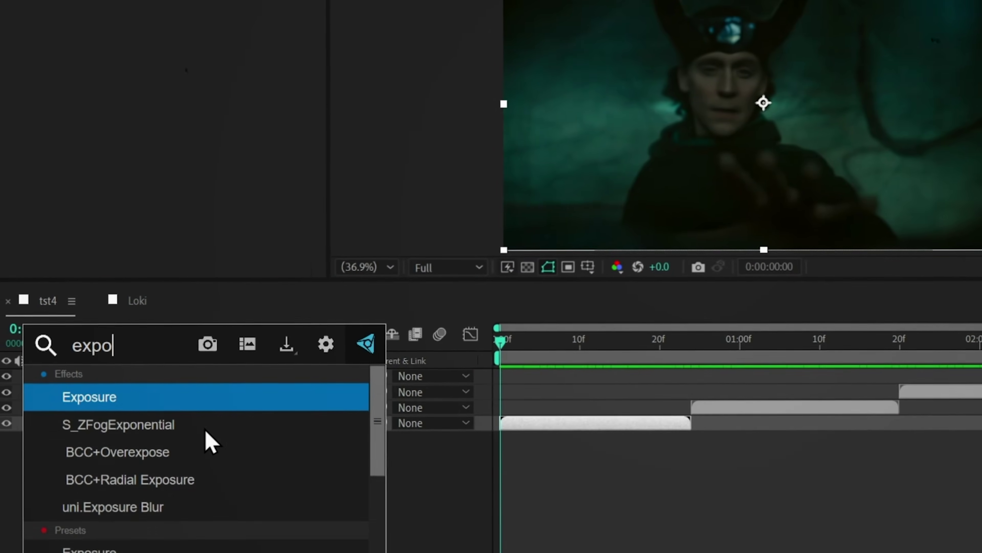
pyautogui.press('Return')
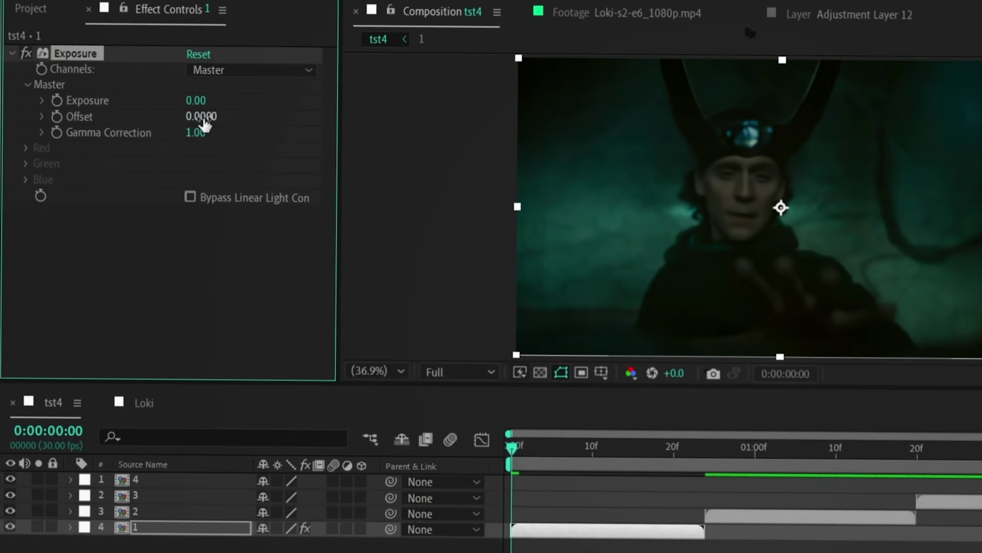
pyautogui.click(194, 81)
pyautogui.write('3')
pyautogui.press('Return')
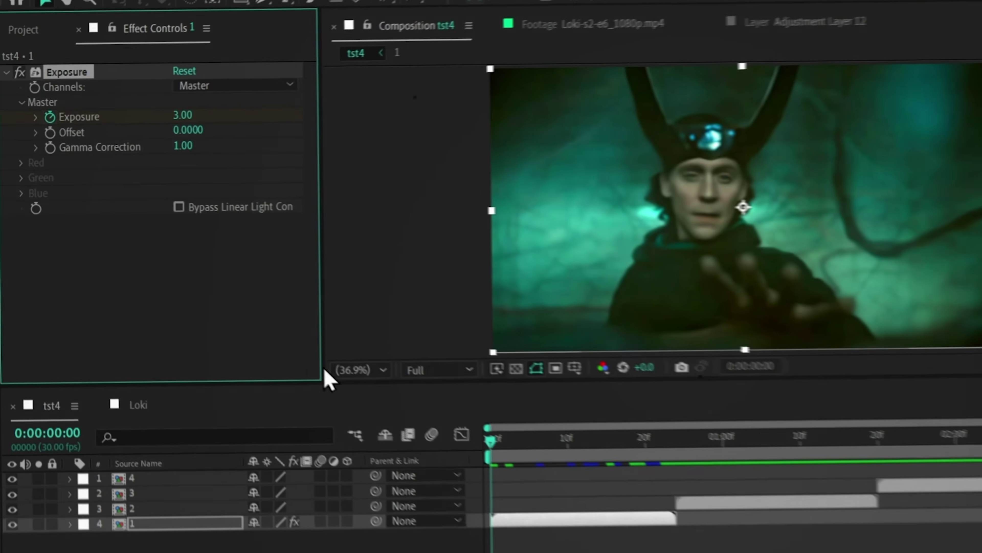
# - Keyframe layer 1's Exposure at 0 at 0:00:00:24, the end of the clip
pyautogui.click(701, 449)
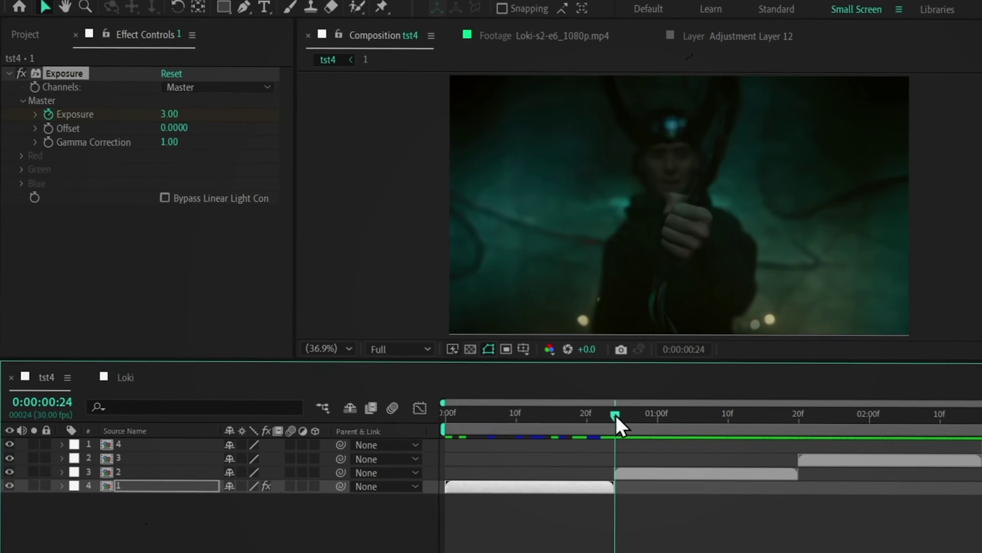
pyautogui.click(167, 113)
pyautogui.write('0')
pyautogui.press('Return')
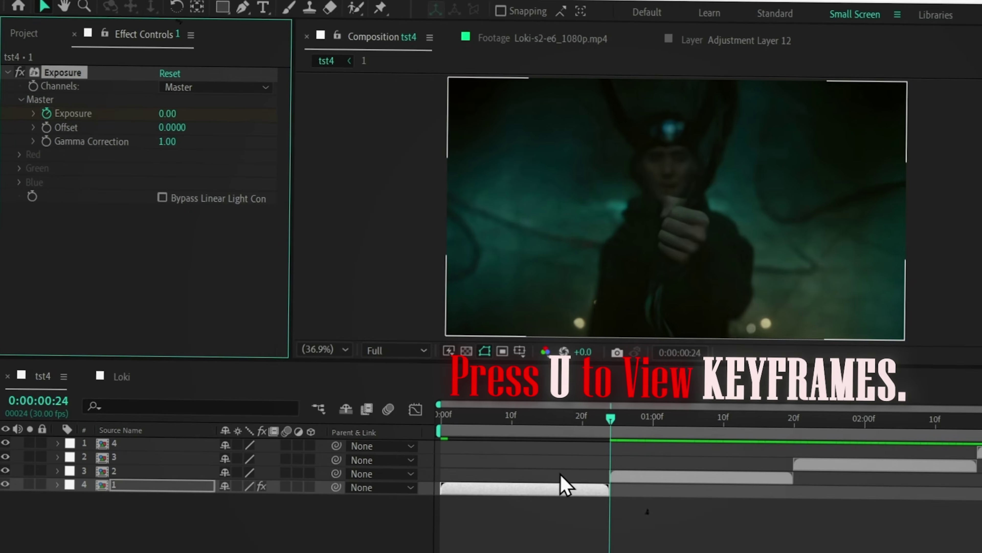
# - Easy-ease both Exposure keyframes on layer 1 and extend the final keyframe's influence back to the start for a steep initial drop
pyautogui.press('u')
pyautogui.moveTo(630, 505); pyautogui.dragTo(419, 525)
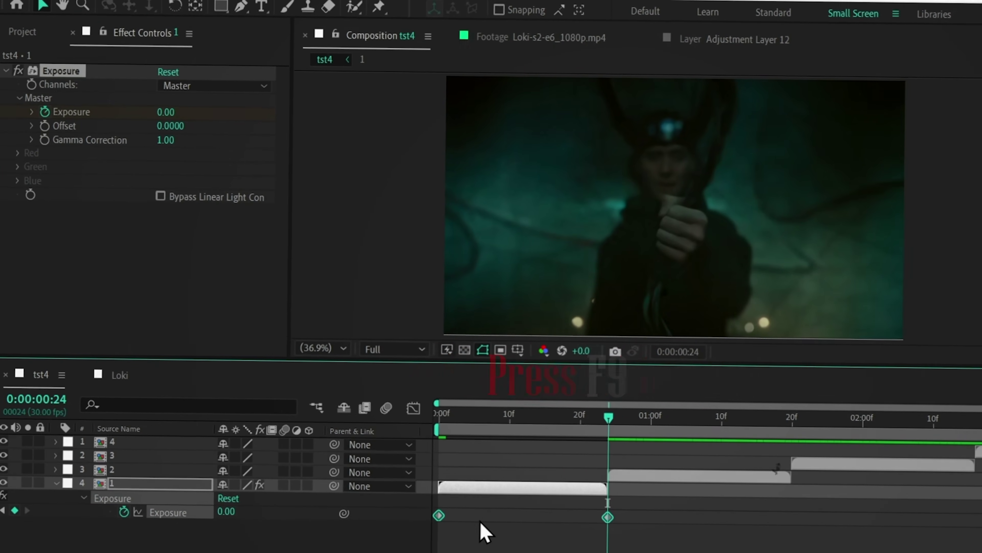
pyautogui.press('F9')
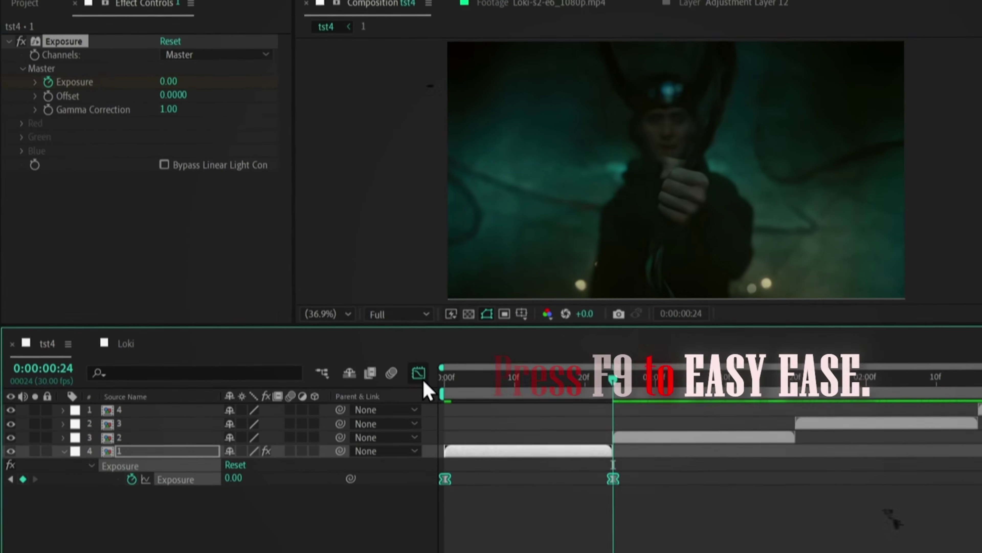
pyautogui.click(420, 396)
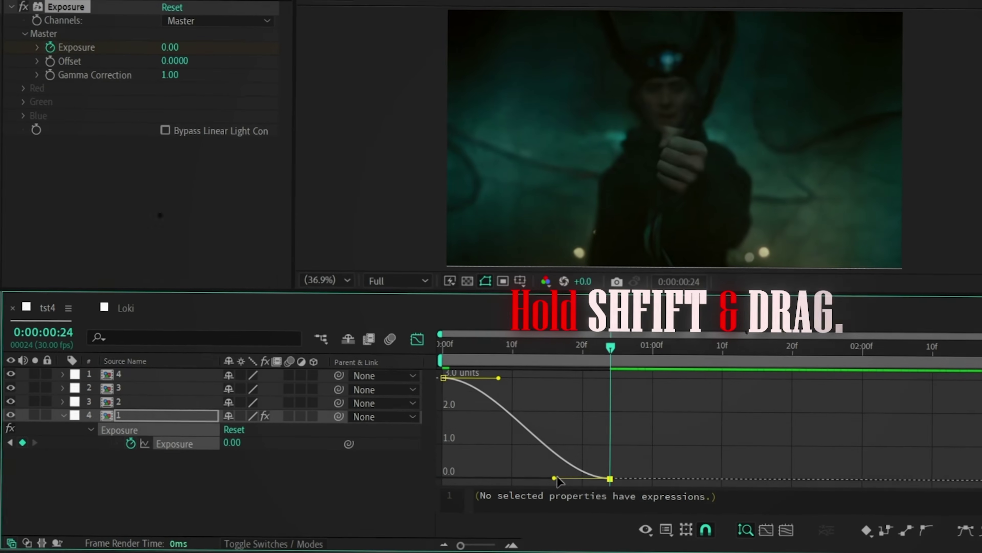
pyautogui.moveTo(552, 477); pyautogui.dragTo(410, 476)
pyautogui.click(416, 339)
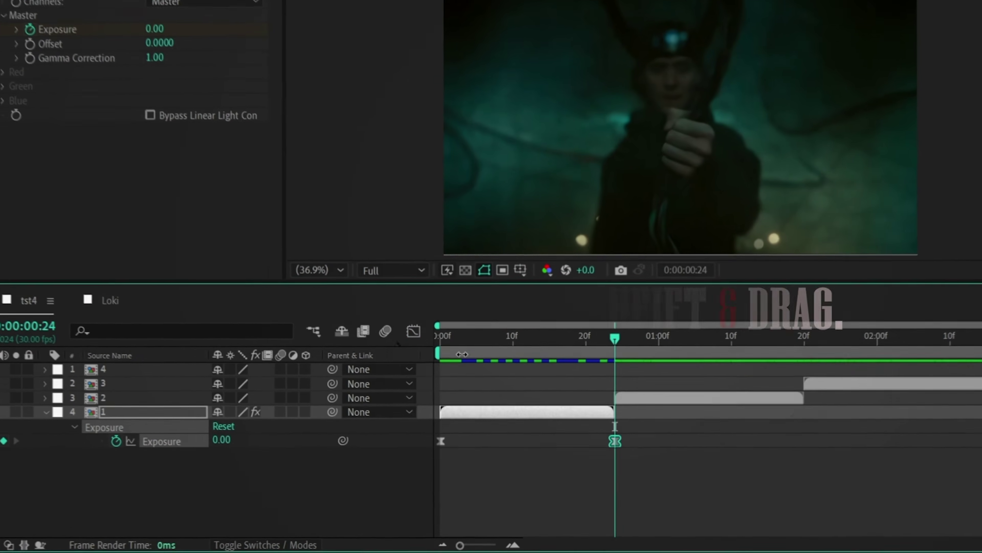
# - Add a second Exposure effect to layer 1 and keyframe its Exposure at 3 at 0:00:00:24
pyautogui.hotkey('ctrl', 'space')
pyautogui.write('expo')
pyautogui.press('Return')
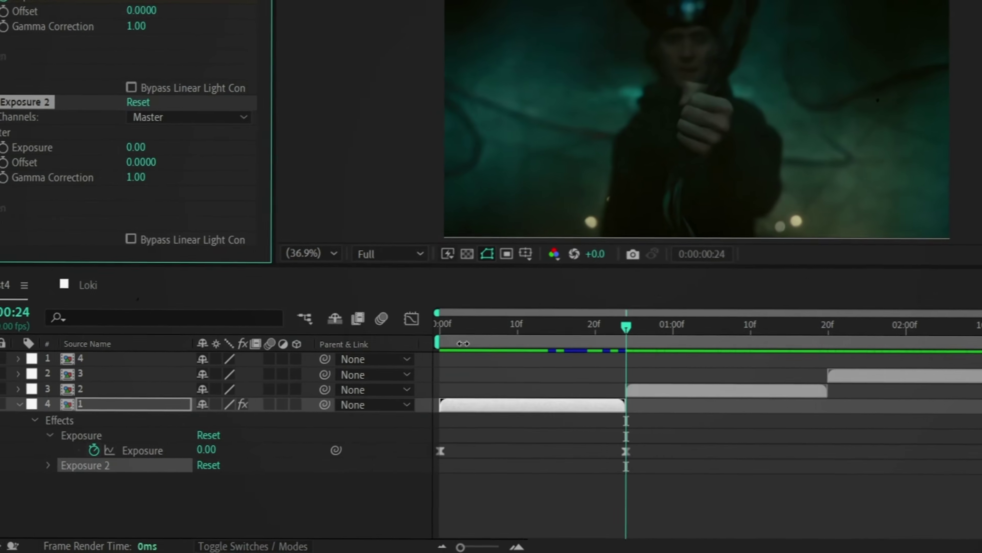
pyautogui.click(179, 139)
pyautogui.write('3')
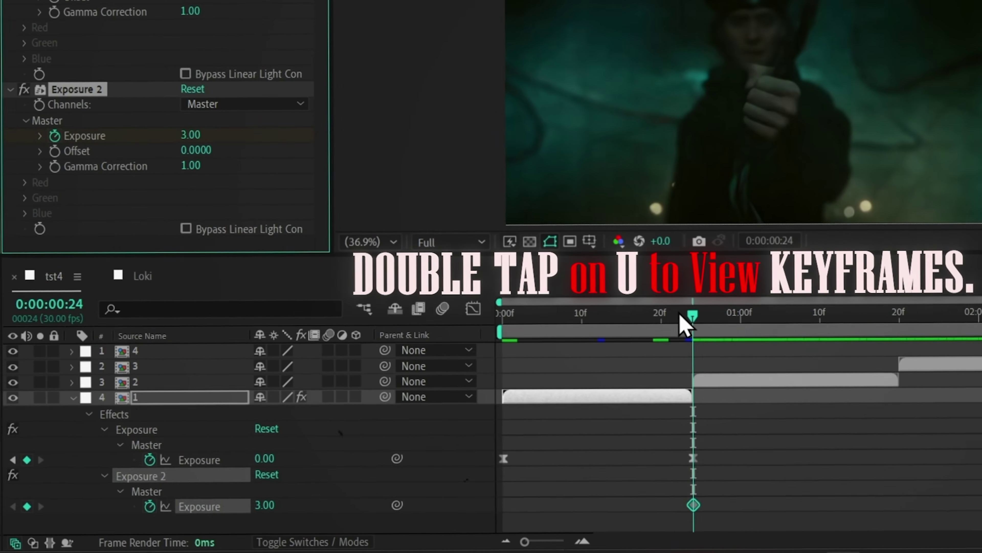
# - Keyframe the second effect's Exposure at 0 on the first frame of layer 1
pyautogui.moveTo(686, 321); pyautogui.dragTo(504, 340)
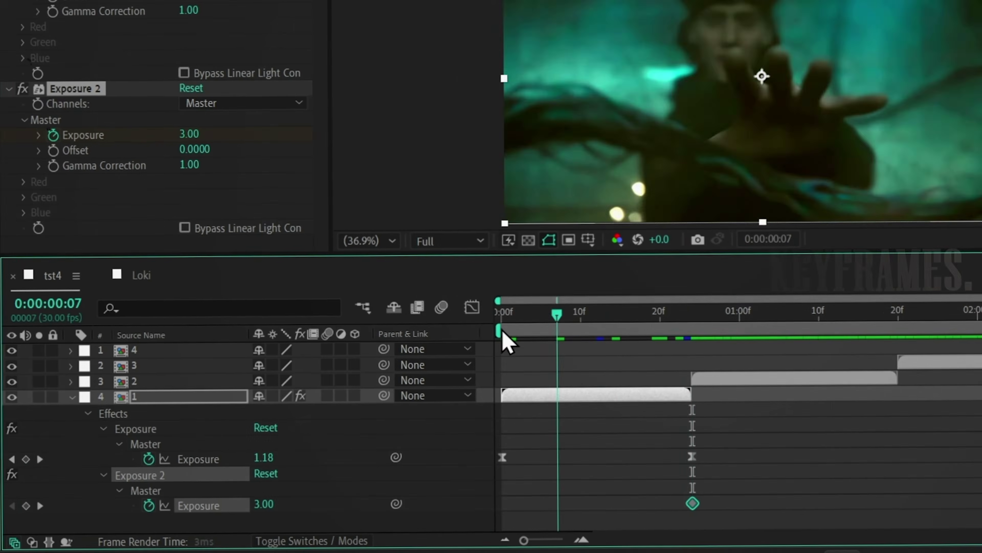
pyautogui.click(190, 135)
pyautogui.write('0')
pyautogui.press('Return')
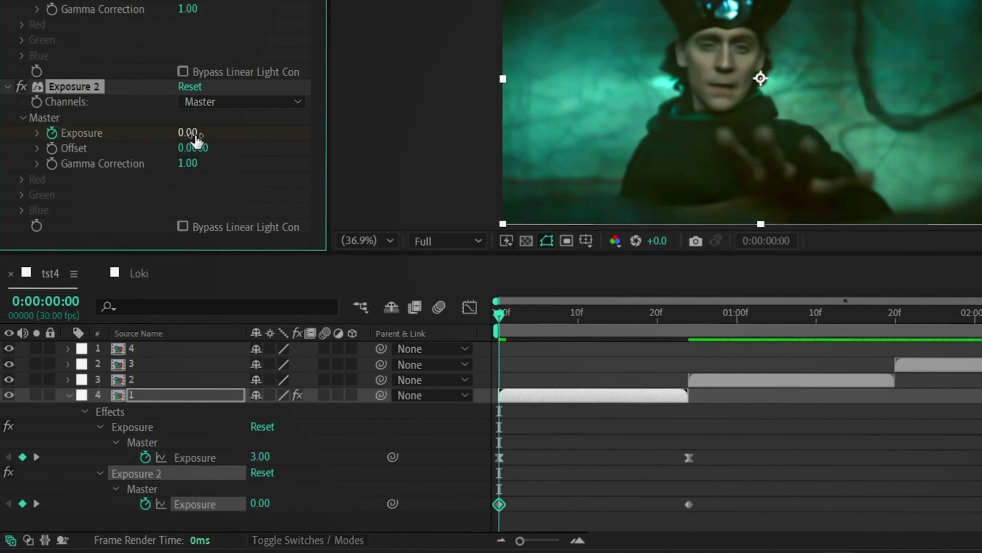
# - Easy-ease the Exposure 2 keyframes and shape their value curve to rise slowly and climb steeply at the clip's end
pyautogui.moveTo(705, 498); pyautogui.dragTo(487, 501)
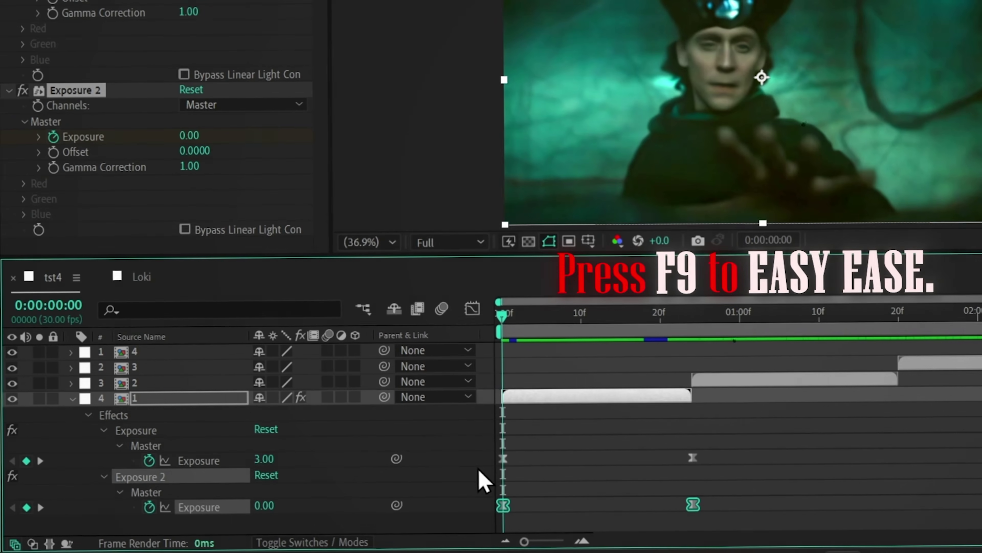
pyautogui.click(472, 309)
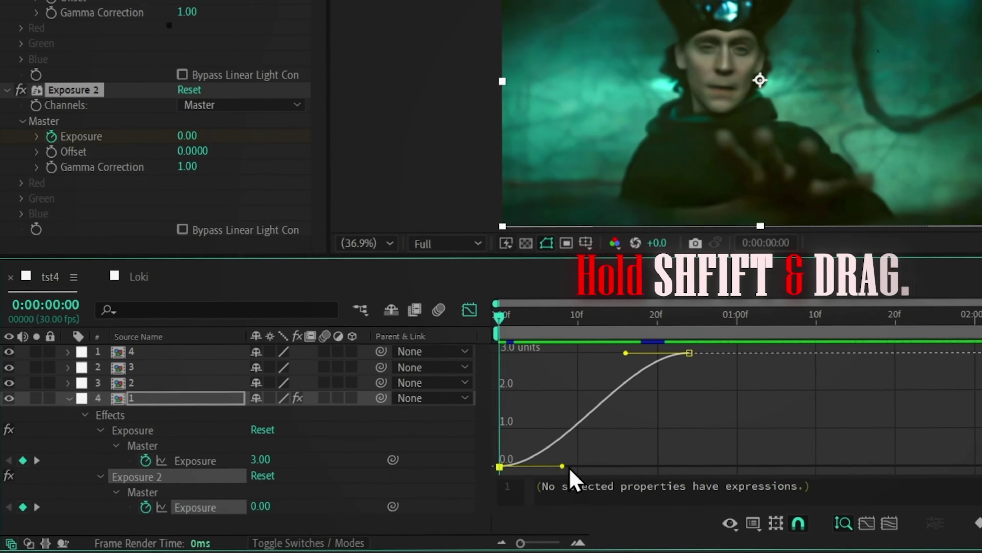
pyautogui.moveTo(563, 466); pyautogui.dragTo(688, 466)
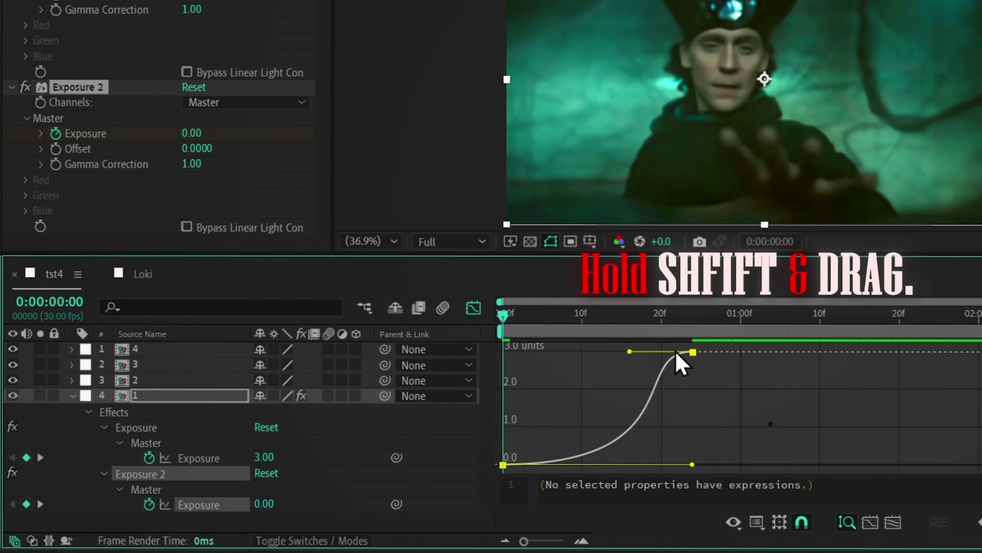
pyautogui.moveTo(631, 352); pyautogui.dragTo(692, 352)
pyautogui.click(469, 310)
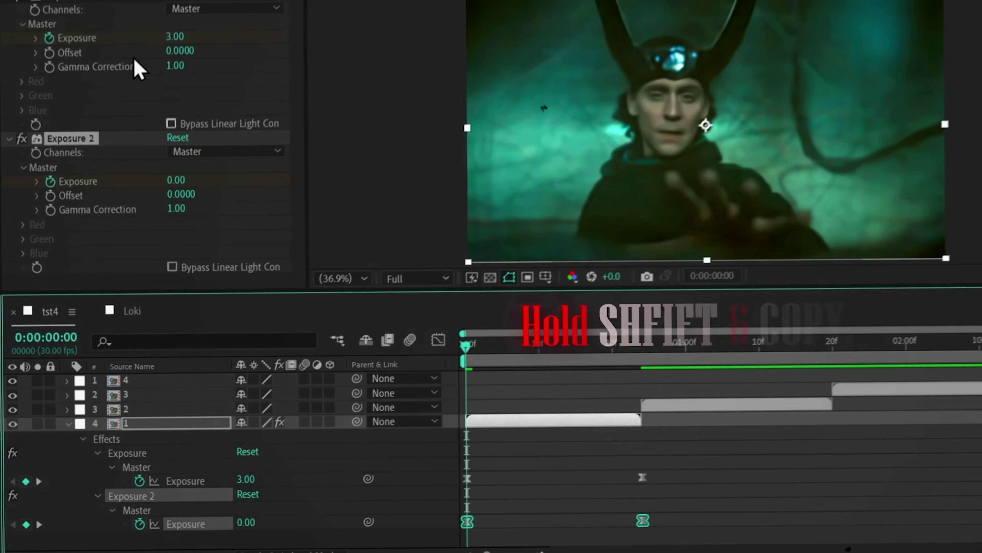
# - Copy both Exposure effects from layer 1 and paste them onto layer 2 at 0:00:00:24
pyautogui.click(84, 0)
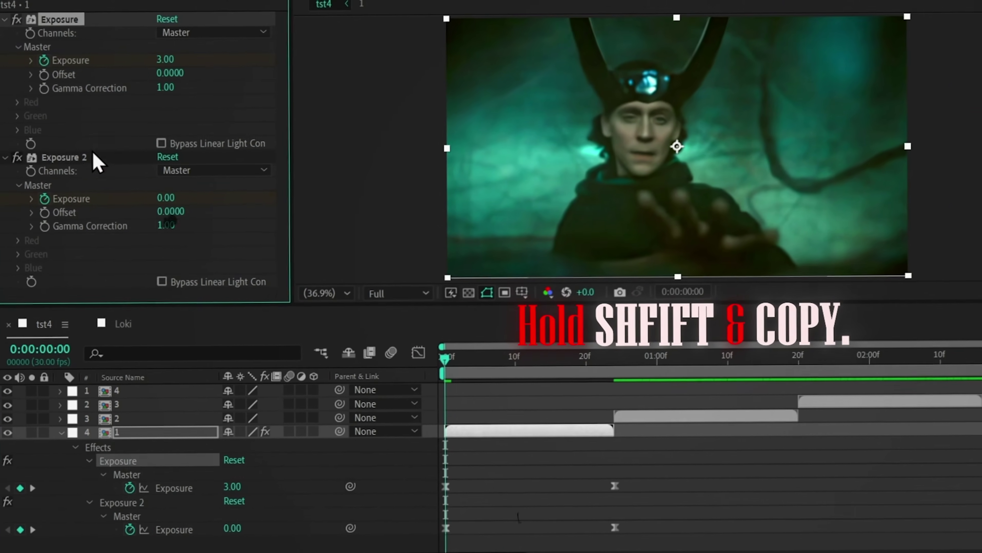
pyautogui.keyDown('shift'); pyautogui.click(82, 159); pyautogui.keyUp('shift')
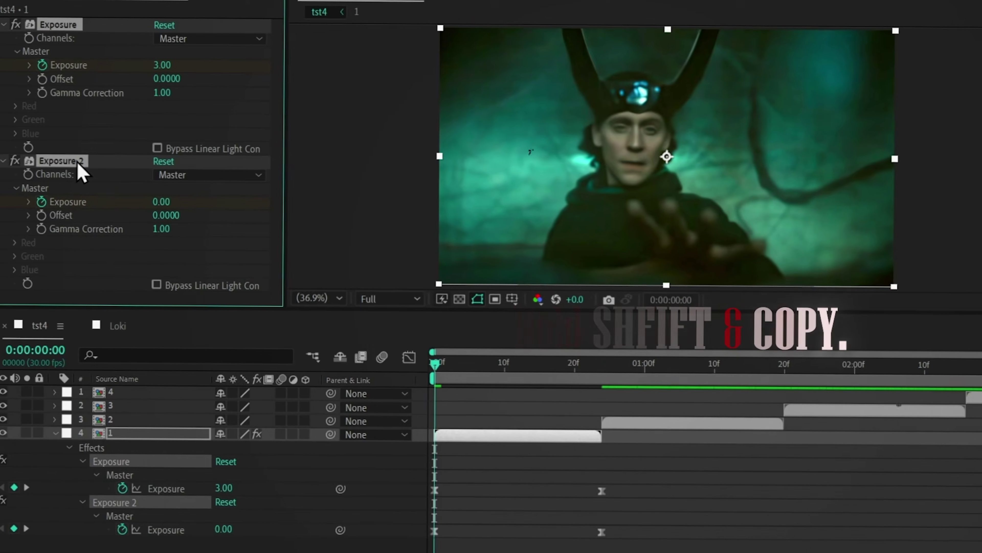
pyautogui.click(603, 367)
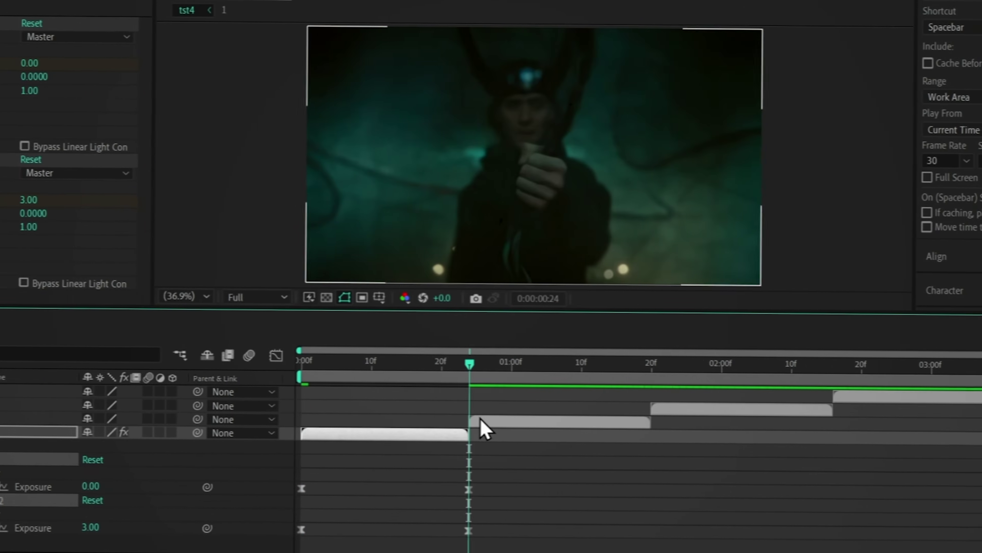
pyautogui.click(480, 419)
pyautogui.hotkey('ctrl', 'v')
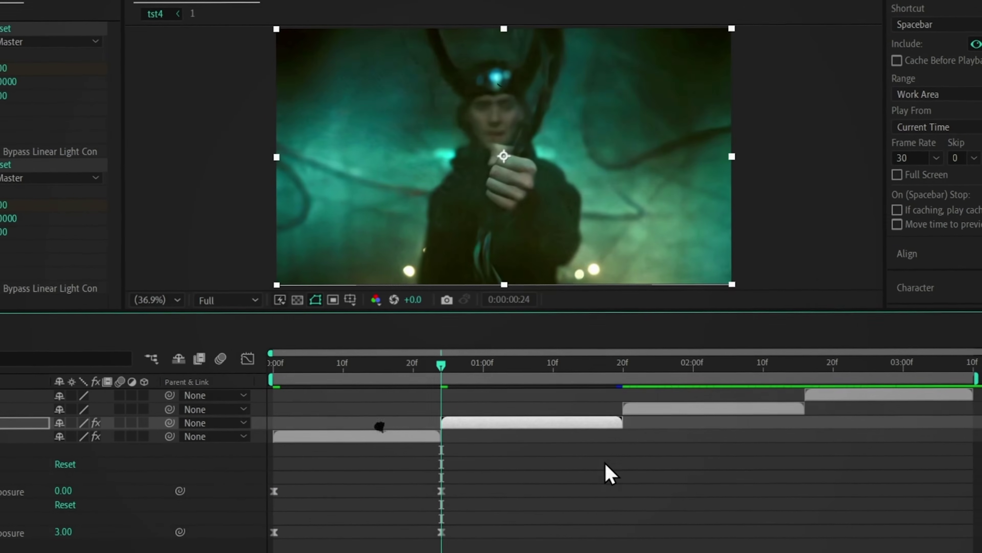
# - Move layer 2's ending Exposure keyframes to the end of its clip at 0:00:01:20
pyautogui.press('u')
pyautogui.click(622, 369)
pyautogui.moveTo(584, 485); pyautogui.dragTo(652, 424)
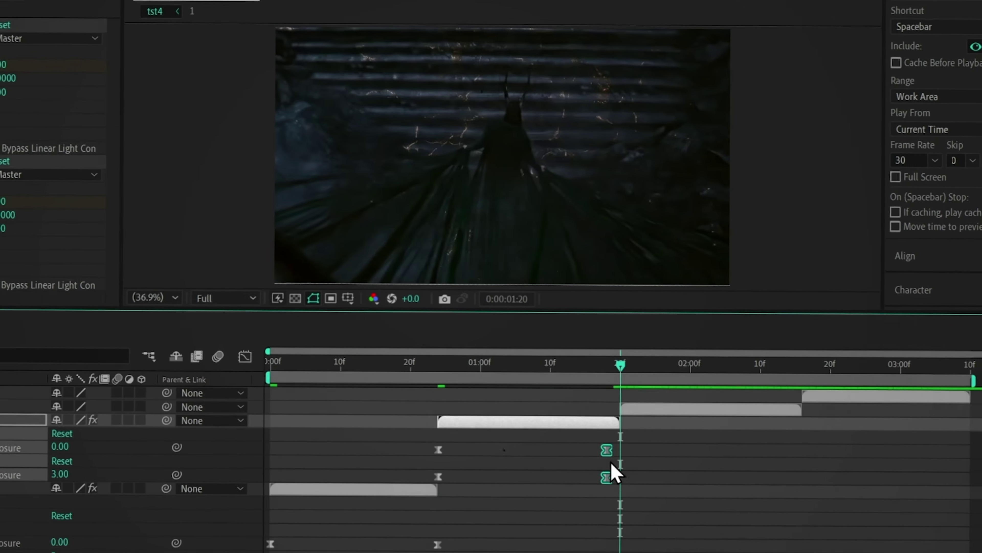
# - Paste both Exposure effects onto layer 3 at 0:00:01:20 and move its ending keyframes to 0:00:02:16
pyautogui.click(635, 409)
pyautogui.hotkey('ctrl', 'v')
pyautogui.click(804, 382)
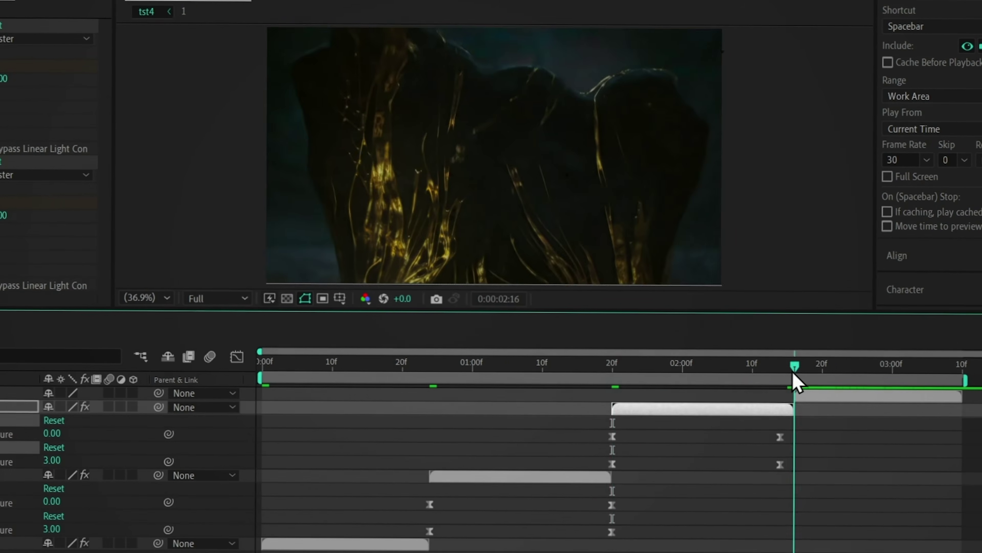
pyautogui.moveTo(805, 423); pyautogui.dragTo(768, 473)
pyautogui.moveTo(780, 465); pyautogui.dragTo(794, 464)
# - Paste both Exposure effects onto layer 4 at 0:00:02:16 and check its keyframes against the clip's end
pyautogui.click(805, 396)
pyautogui.hotkey('ctrl', 'v')
pyautogui.press('u')
pyautogui.click(962, 367)
pyautogui.hotkey('ctrl', 'a')
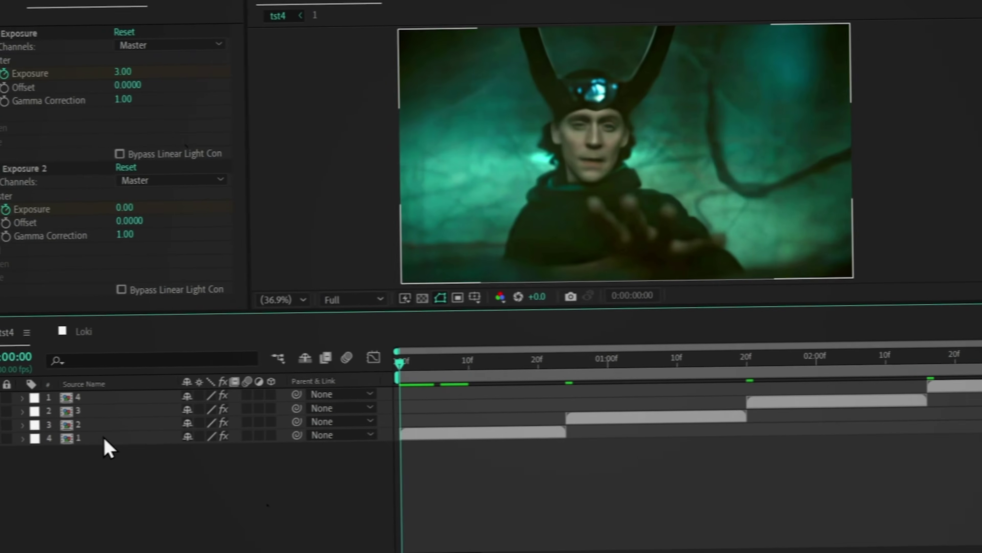
# - Apply the S_BlurMoCurves effect to layer 1
pyautogui.click(104, 441)
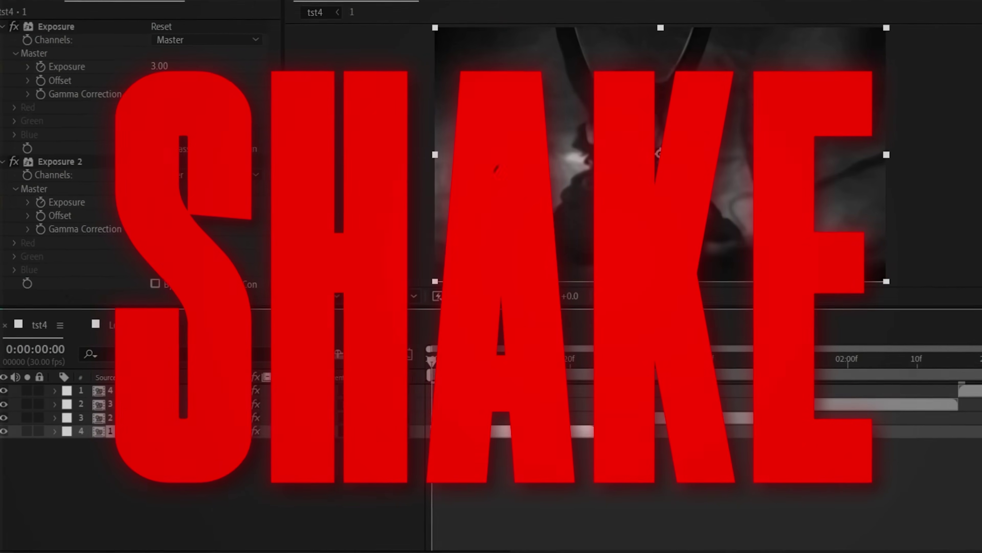
pyautogui.hotkey('ctrl', 'space')
pyautogui.write('blurmo')
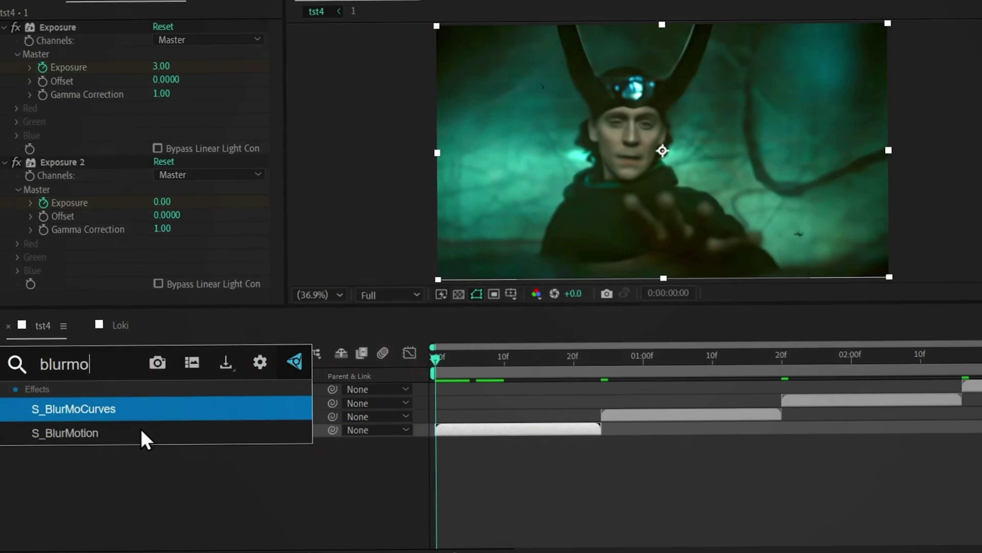
pyautogui.press('Return')
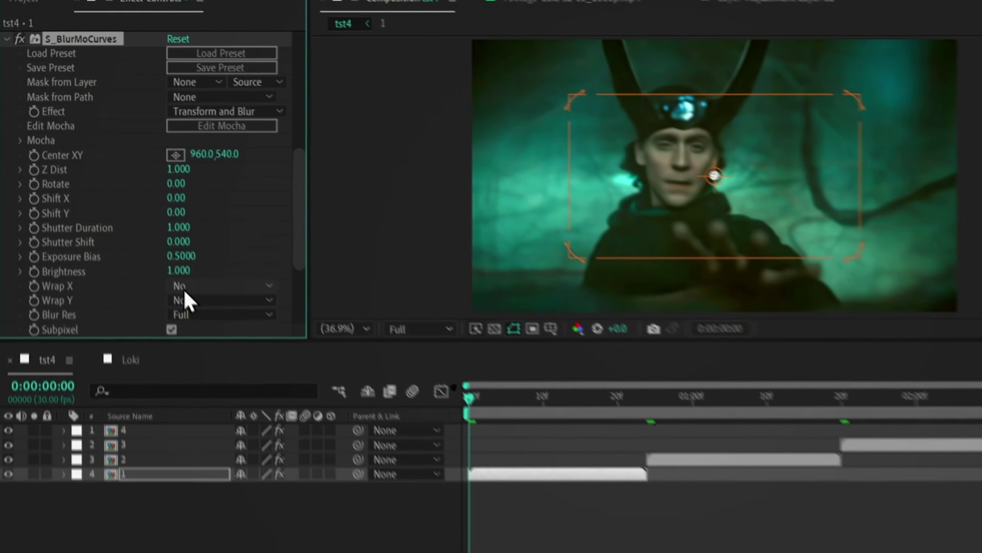
# - Set Wrap X and Wrap Y of S_BlurMoCurves to Reflect
pyautogui.click(193, 259)
pyautogui.click(193, 309)
pyautogui.click(185, 274)
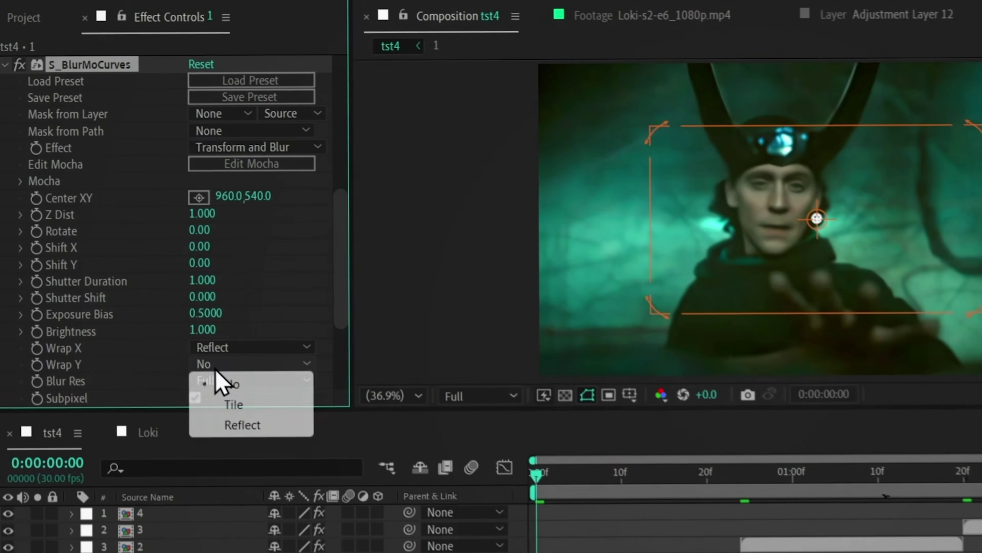
pyautogui.click(242, 425)
# - Set the Shutter Duration of S_BlurMoCurves to 1.5 and keyframe Shift Y at -1900 on the first frame
pyautogui.click(208, 280)
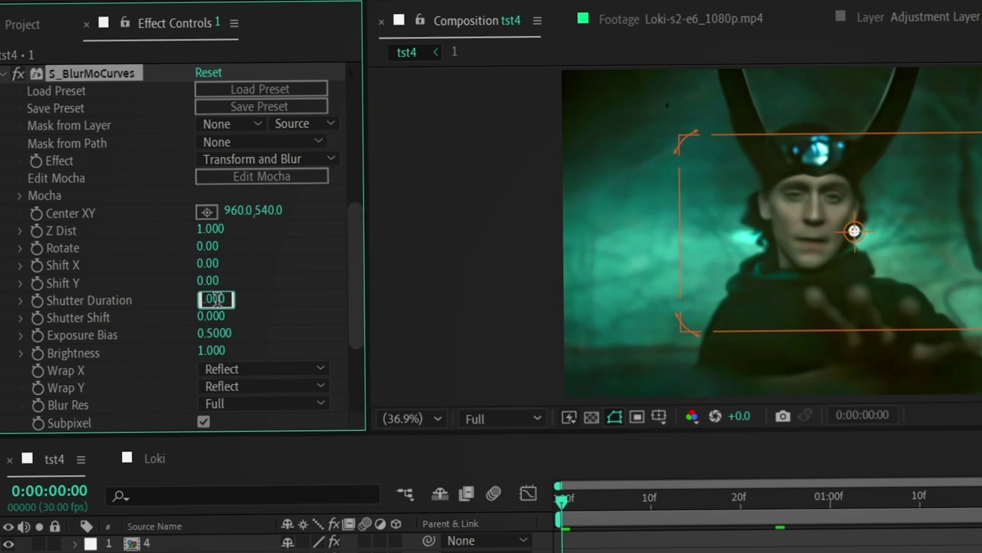
pyautogui.write('1')
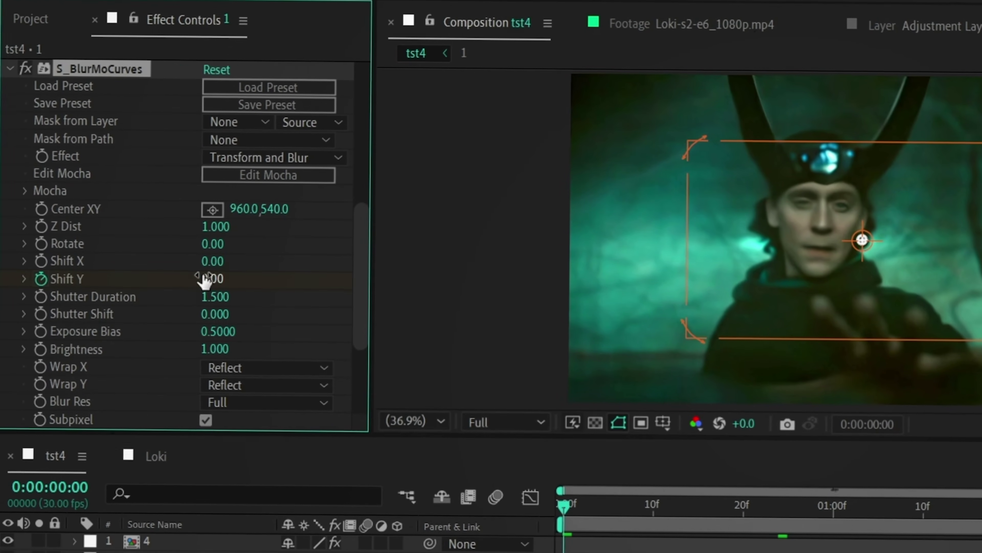
pyautogui.write('-1900')
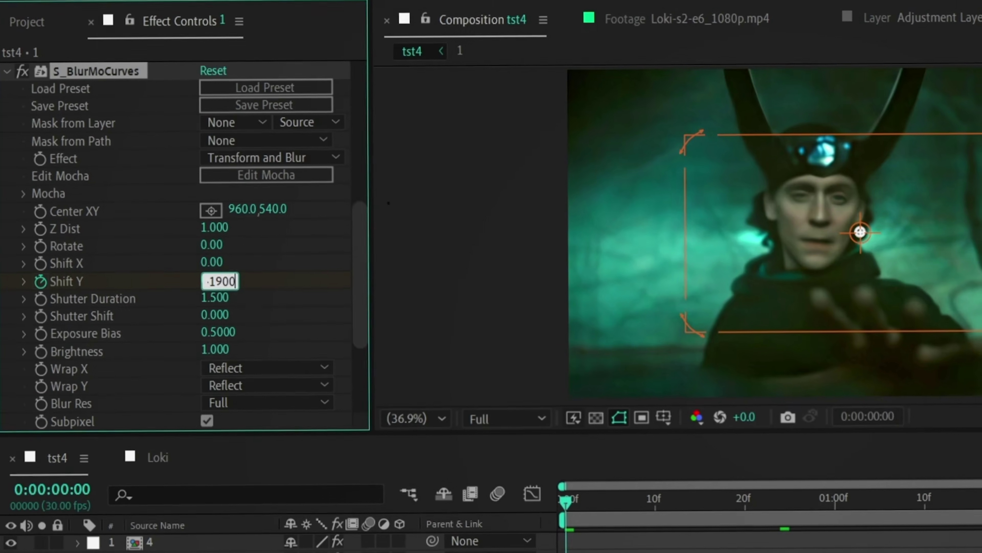
pyautogui.press('Return')
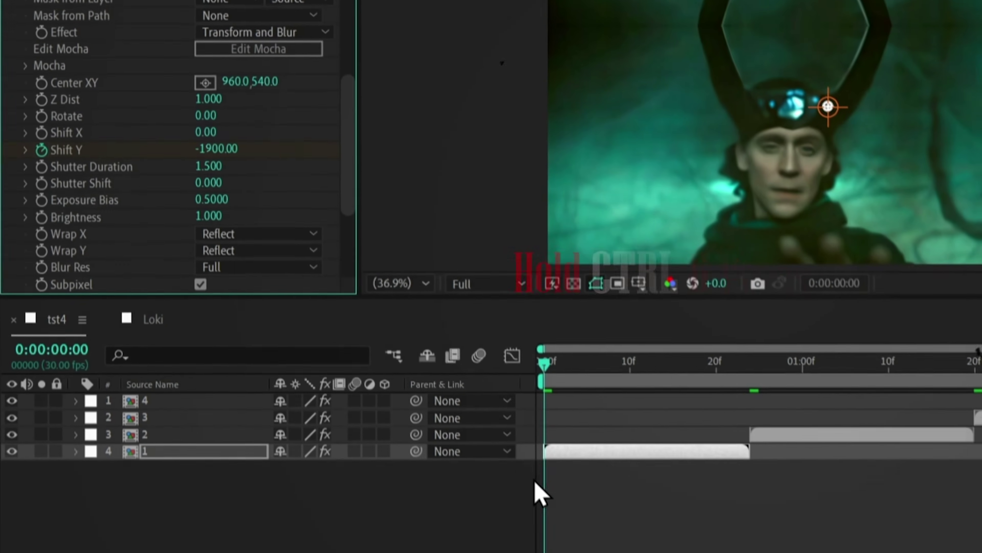
# - Reveal layer 1's animated properties and keyframe Shift Y of S_BlurMoCurves at 600 on frame 1 and -200 on frame 3
pyautogui.press('u')
pyautogui.hotkey('ctrl', 'Right')
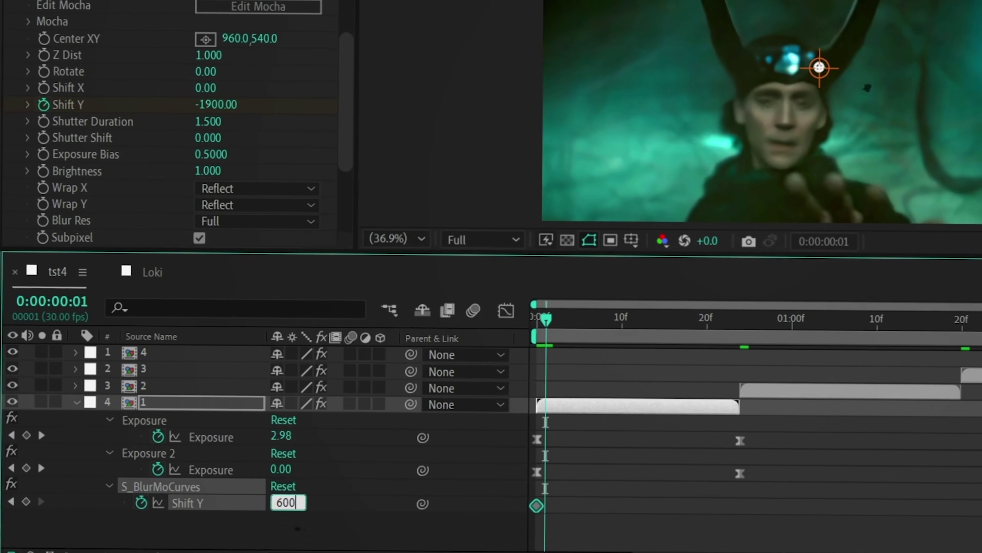
pyautogui.write('600')
pyautogui.press('Return')
pyautogui.hotkey('ctrl', 'Right')
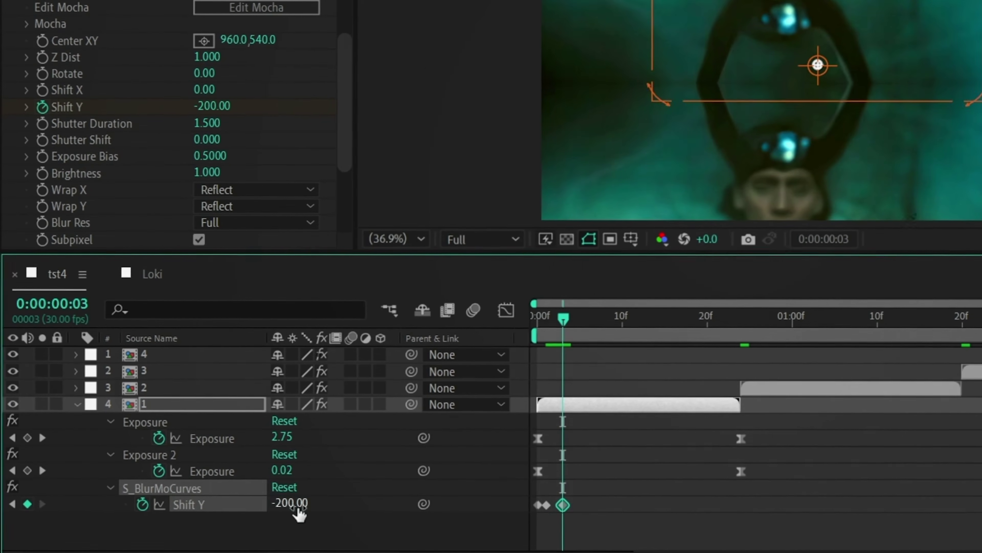
pyautogui.hotkey('ctrl', 'Right')
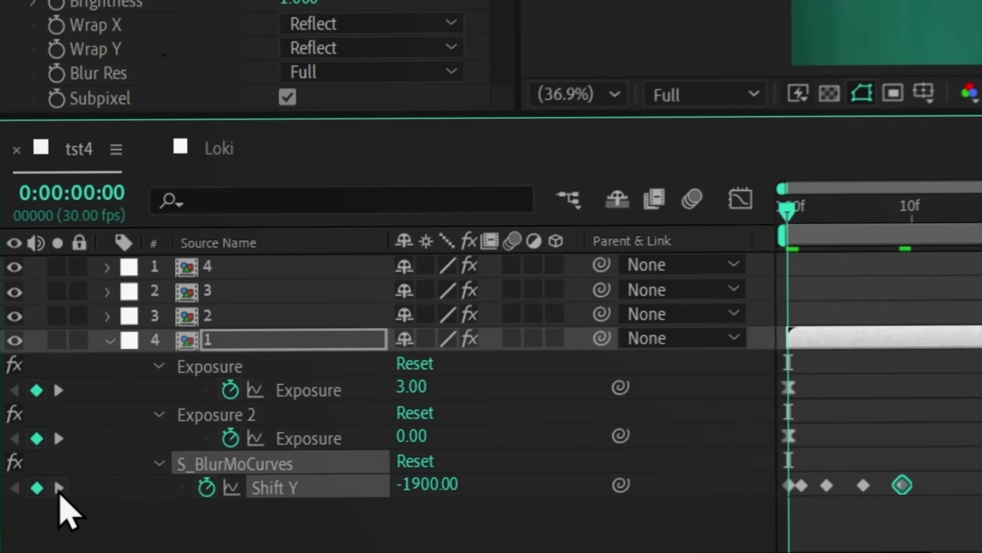
# - Apply Easy Ease to all Shift Y keyframes of S_BlurMoCurves and preview the shake from the first frame
pyautogui.click(58, 488)
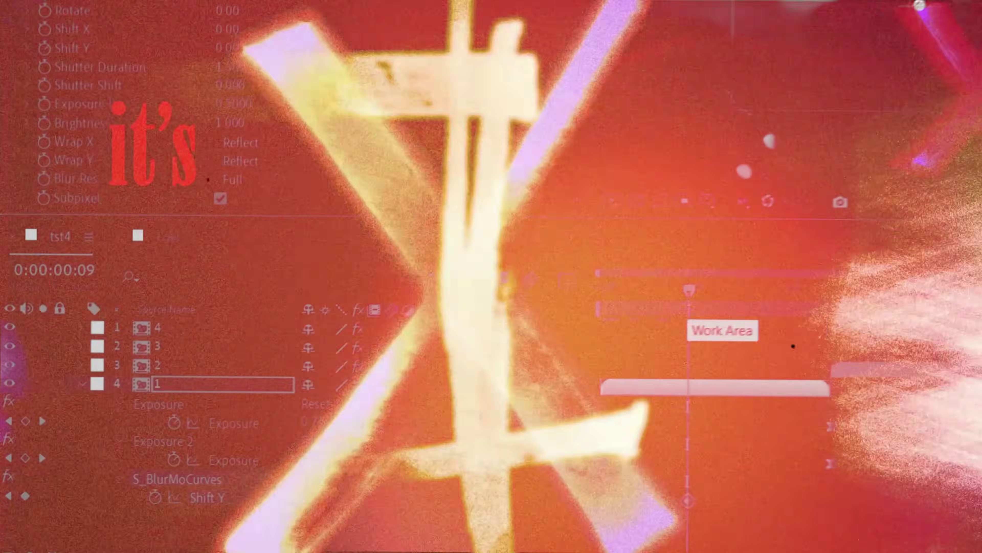
pyautogui.moveTo(737, 490); pyautogui.dragTo(577, 520)
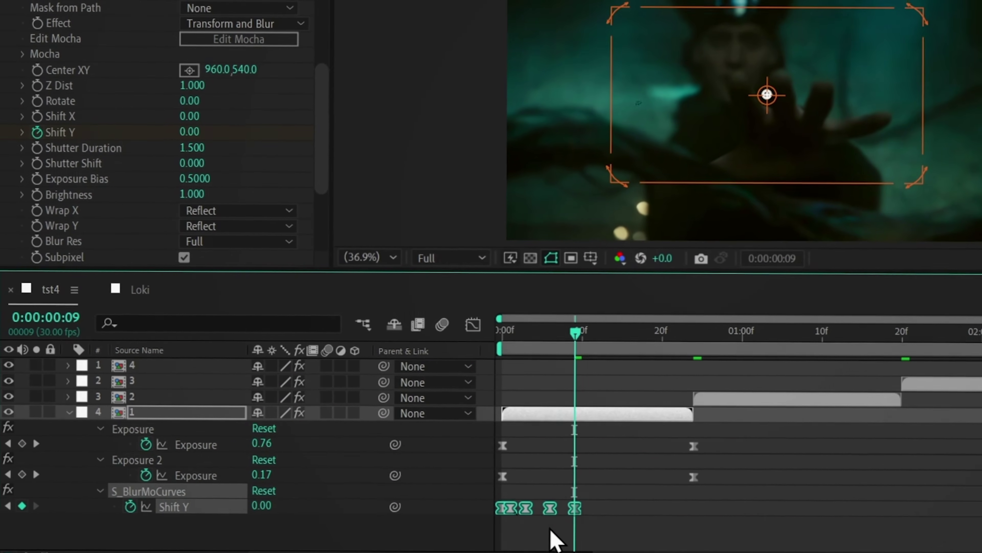
pyautogui.press('Home')
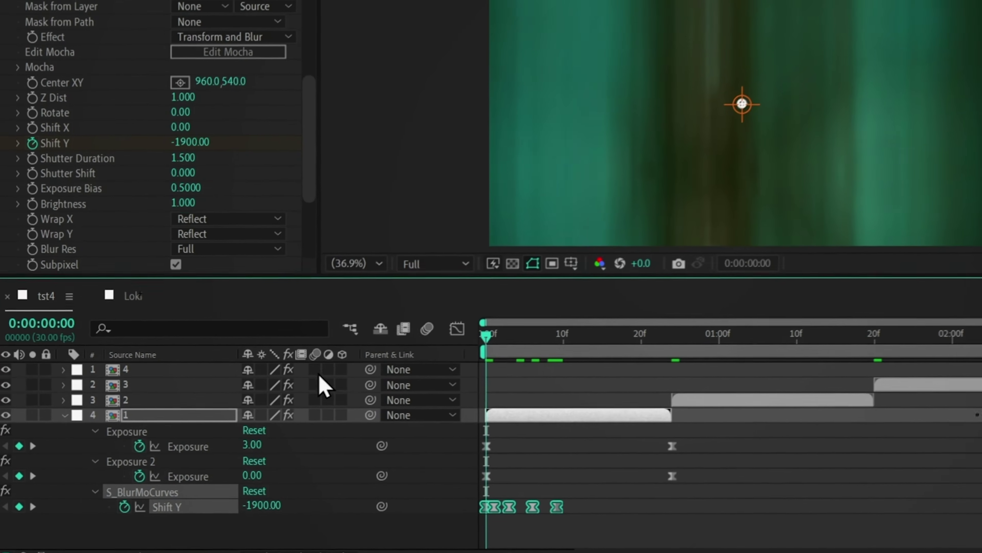
pyautogui.press('space')
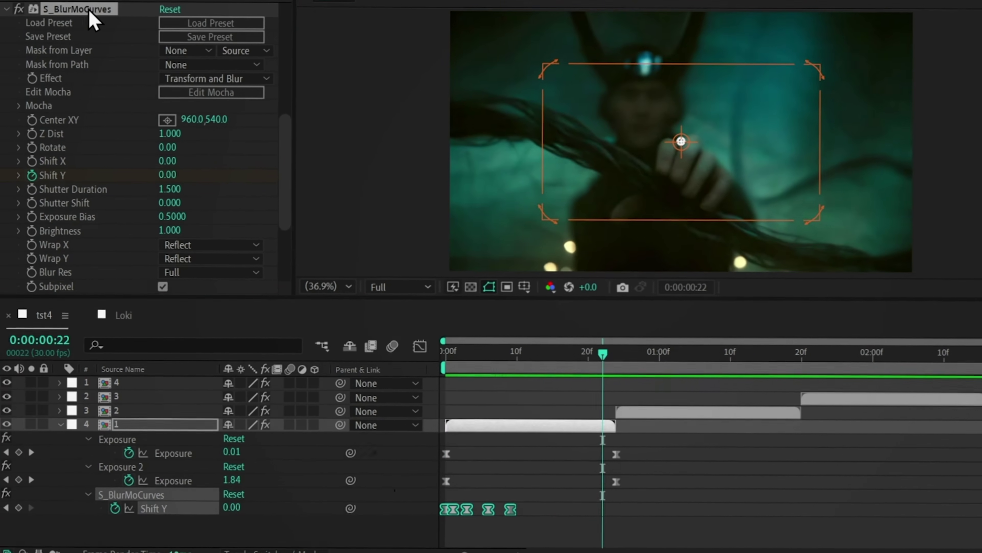
# - Duplicate S_BlurMoCurves on layer 1 and keyframe only the copy's Shift Y at 1900 at 0:00:00:24
pyautogui.click(89, 10)
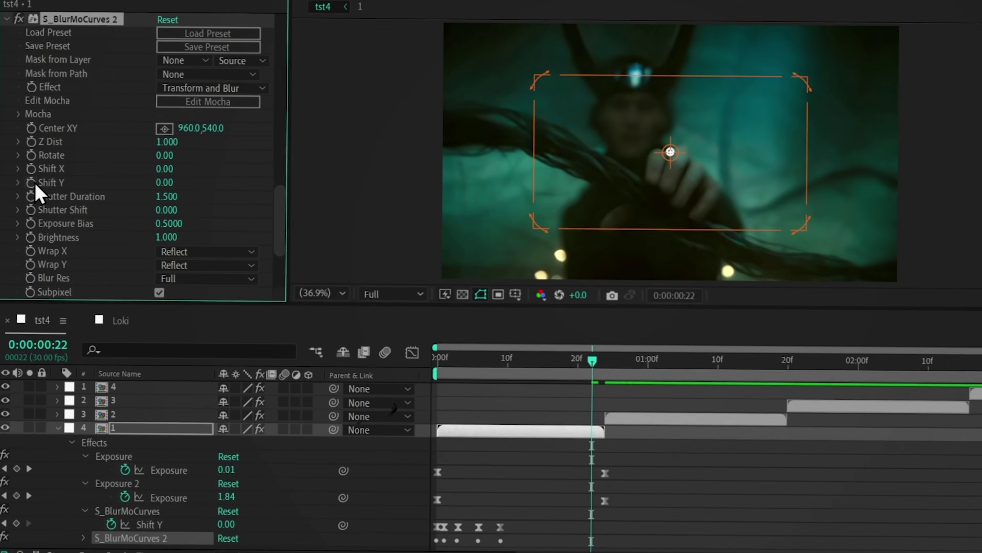
pyautogui.click(439, 358)
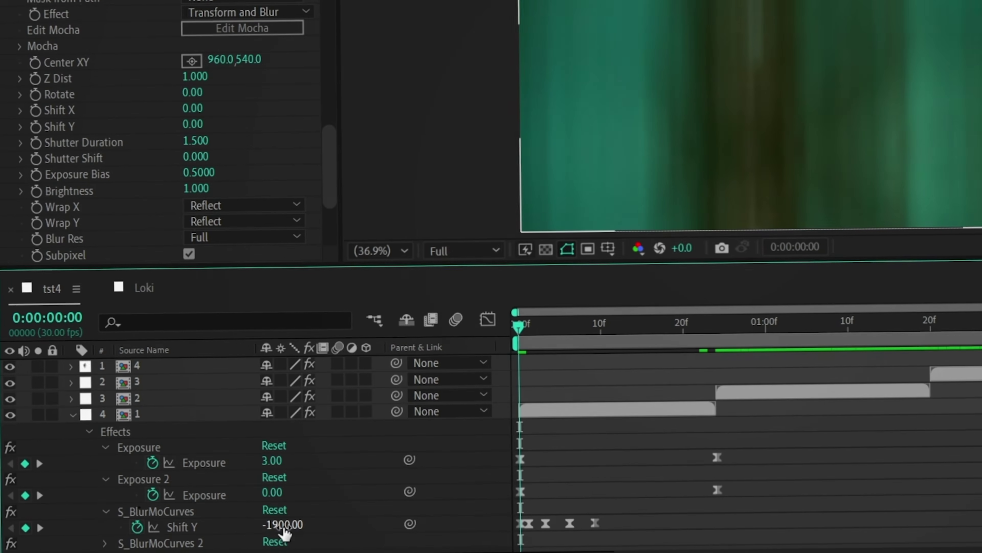
pyautogui.click(721, 331)
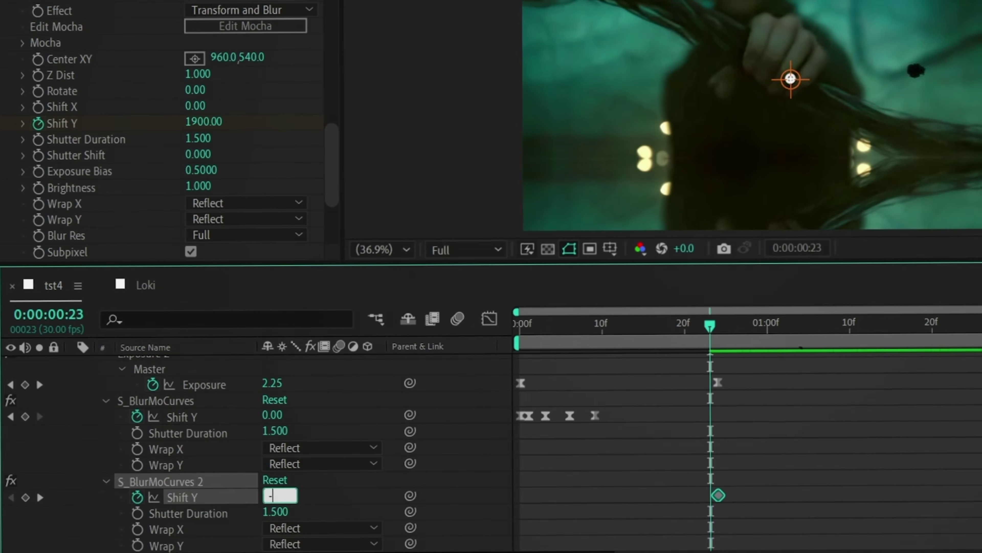
# - Keyframe Shift Y of S_BlurMoCurves 2 at -600 on frame 23 and 200 on frame 21
pyautogui.press('pageup')
pyautogui.press('pageup')
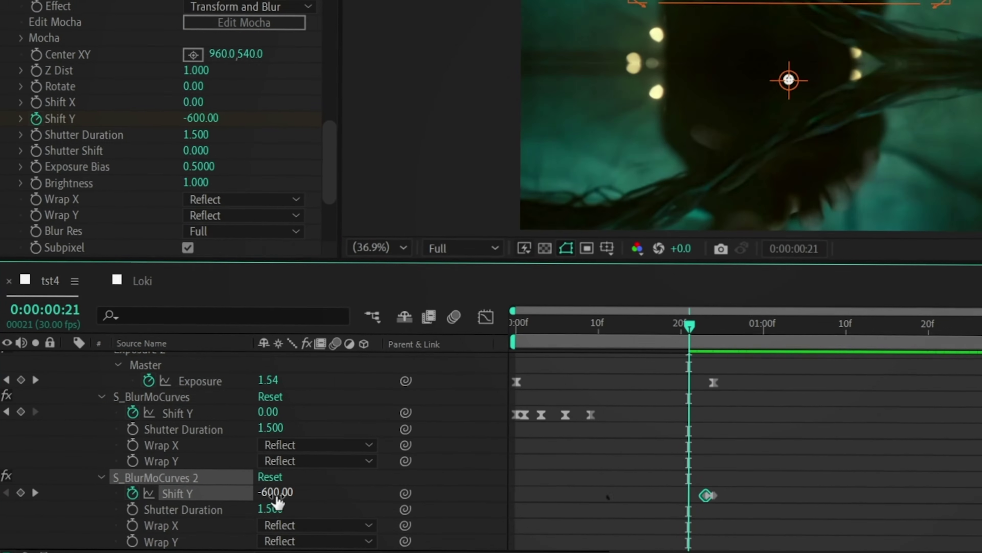
pyautogui.write('0')
pyautogui.press('Return')
# - Keyframe Shift Y of S_BlurMoCurves 2 at -20 on frame 18 and 0 on frame 14, with all its keyframes eased
pyautogui.press('pageup')
pyautogui.press('pageup')
pyautogui.press('pageup')
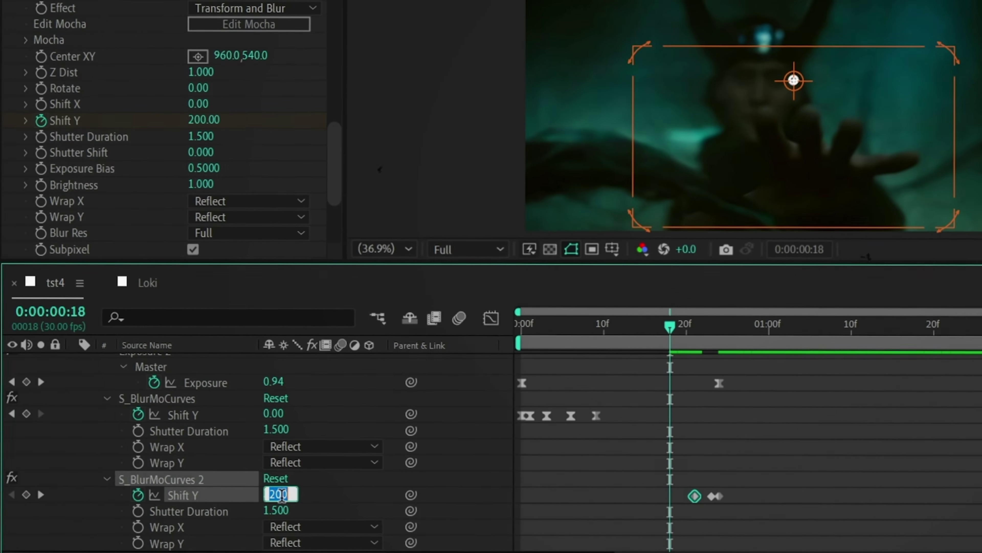
pyautogui.press('pageup')
pyautogui.press('pageup')
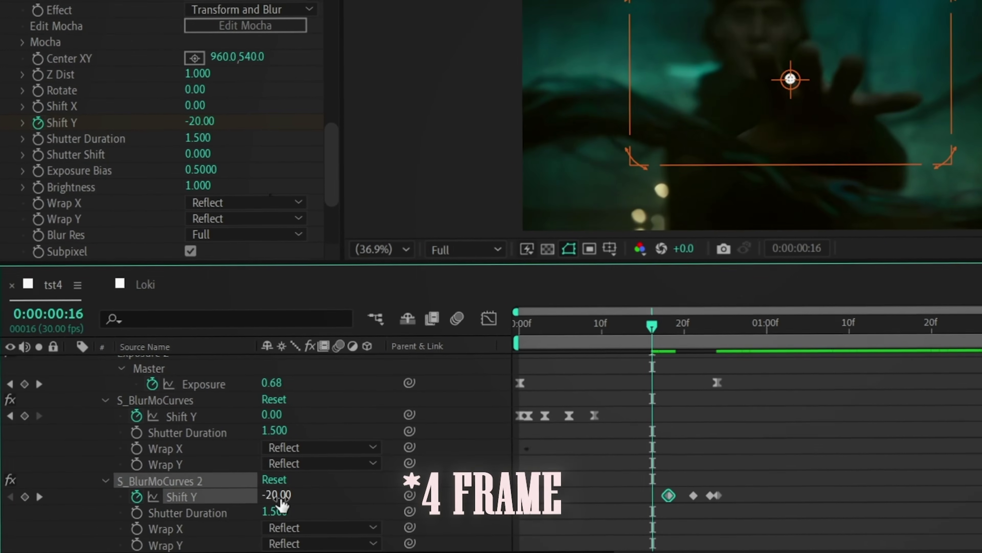
pyautogui.press('Return')
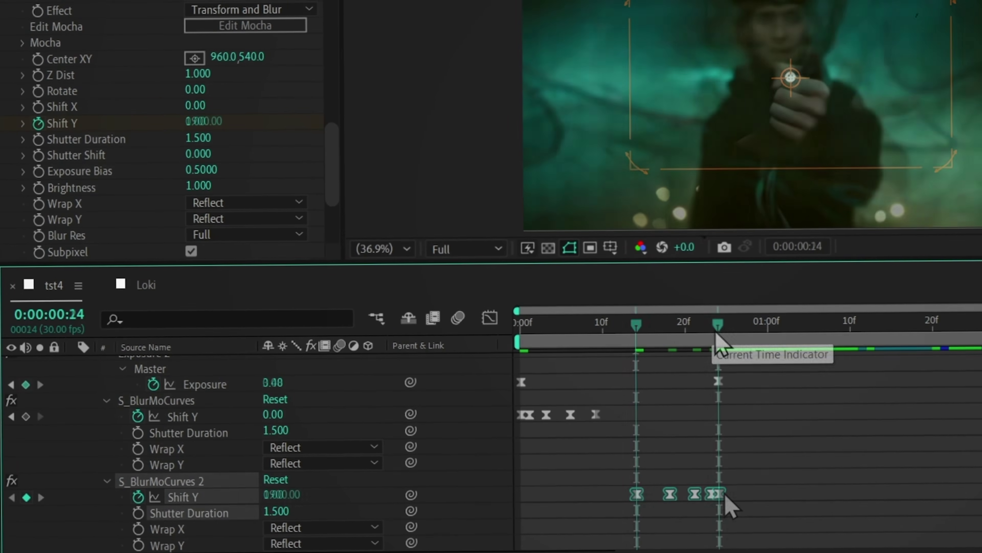
# - Preview layer 1's opening and closing shakes from the first frame
pyautogui.moveTo(717, 333); pyautogui.dragTo(367, 367)
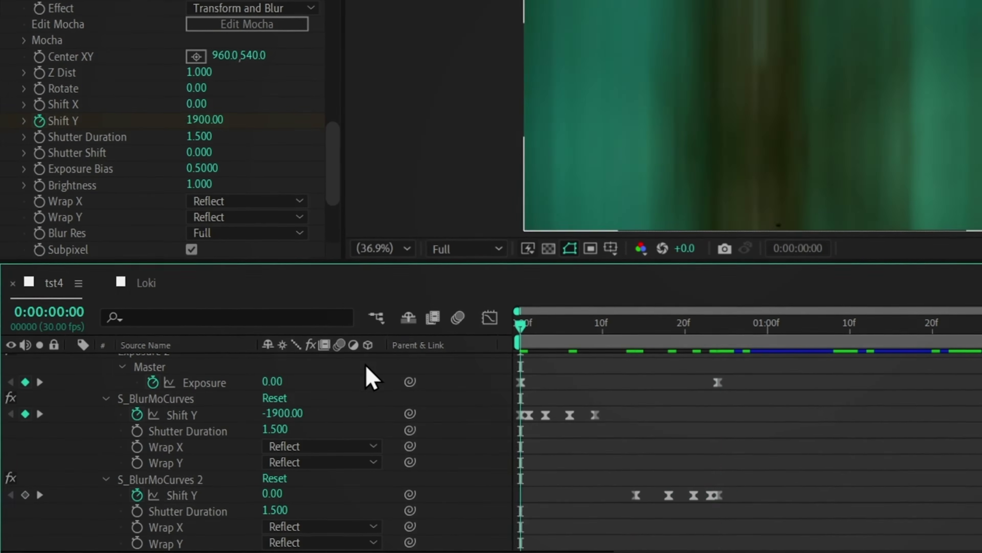
pyautogui.press('space')
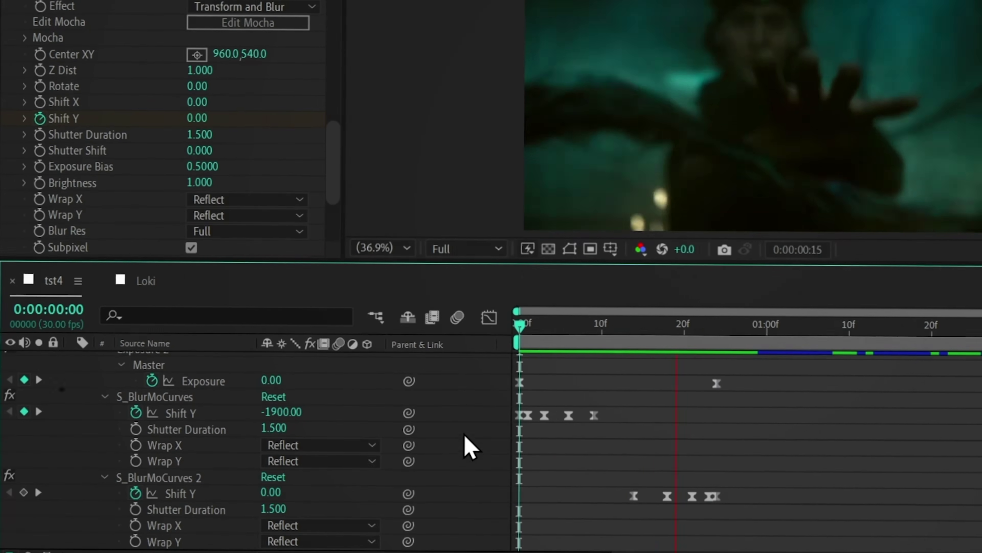
pyautogui.press('space')
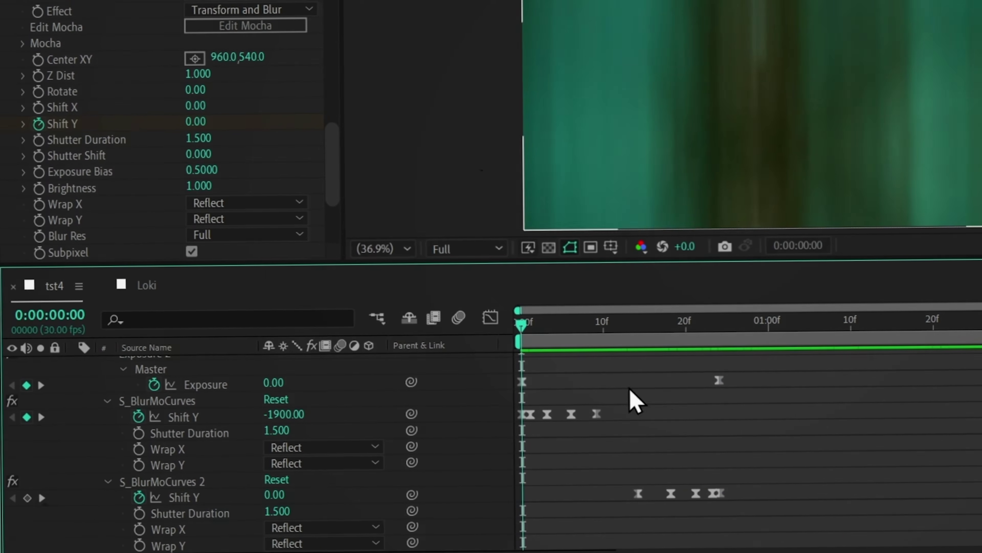
# - Compress the first effect's Shift Y keyframes to end near frame 5 and the second's to start near frame 18, previewing both
pyautogui.moveTo(528, 334); pyautogui.dragTo(463, 364)
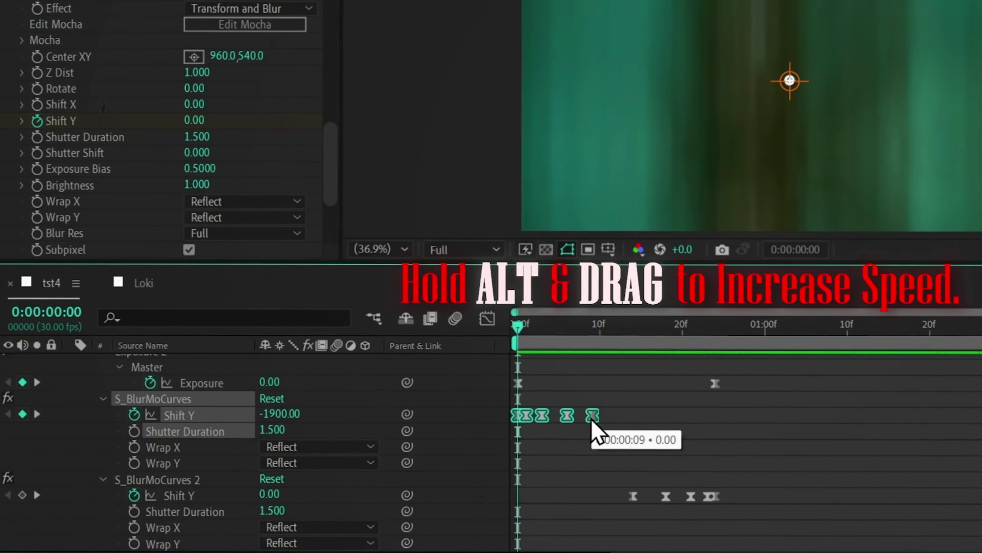
pyautogui.moveTo(592, 421); pyautogui.dragTo(585, 419)
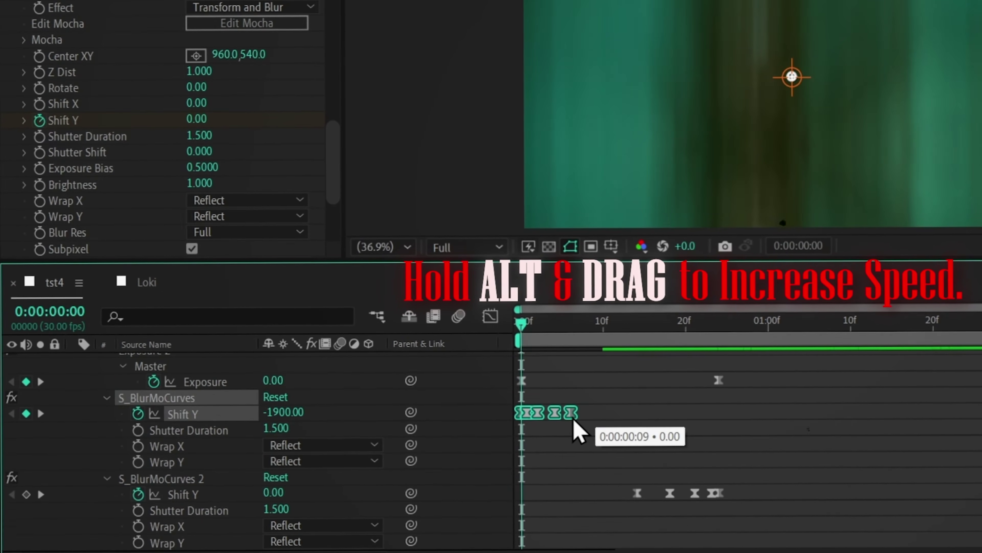
pyautogui.press('space')
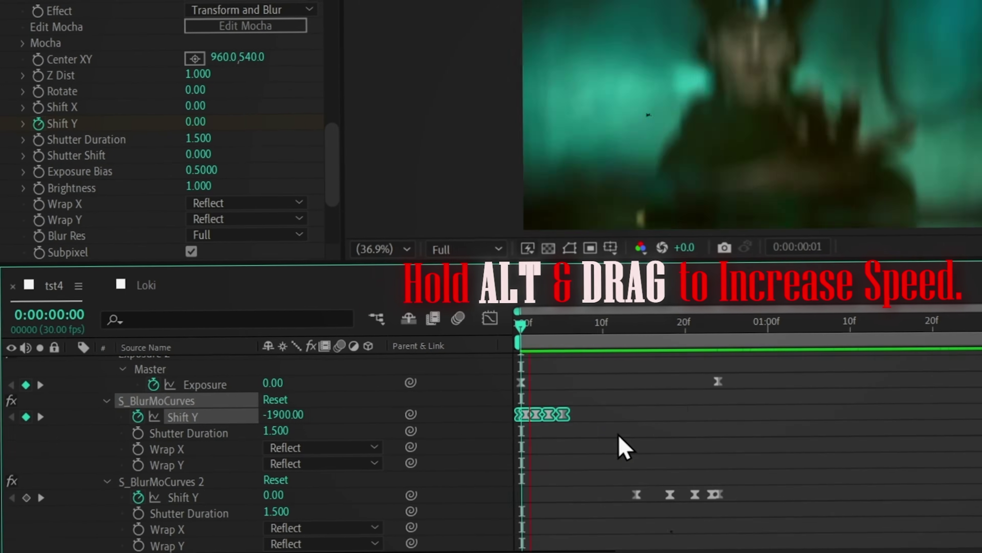
pyautogui.press('space')
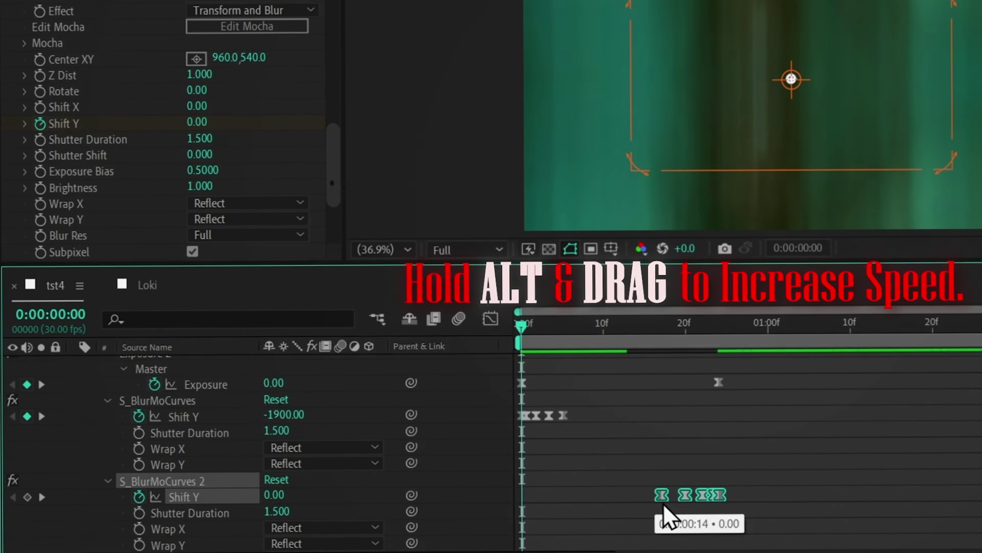
pyautogui.press('space')
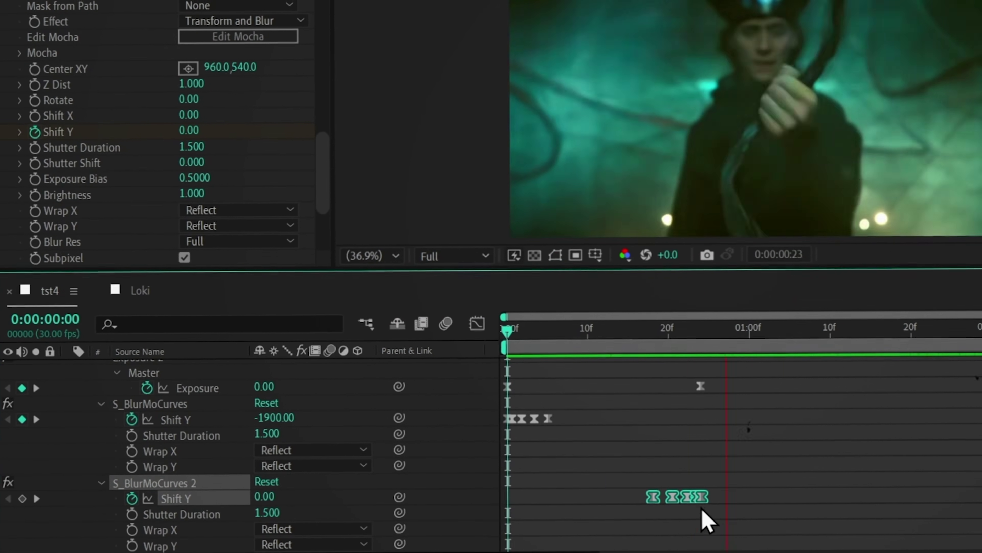
pyautogui.press('space')
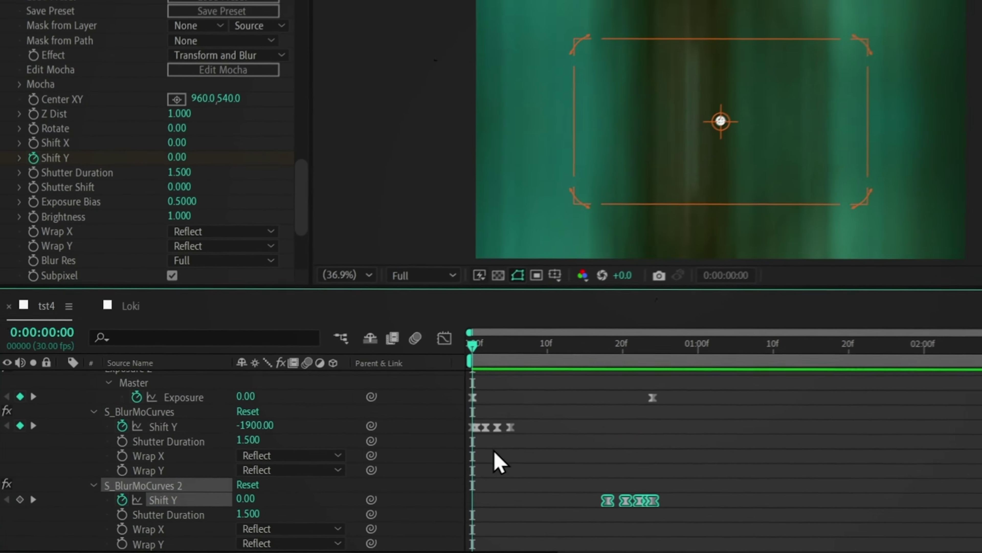
# - Collapse the two S_BlurMoCurves effects on layer 1 and copy both together
pyautogui.scroll(5, 483, 455)
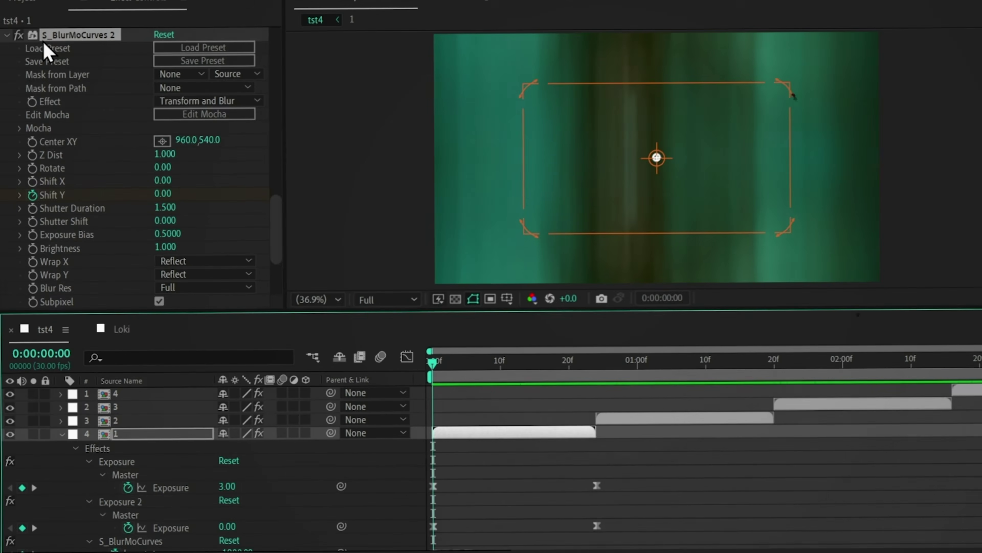
pyautogui.click(7, 13)
pyautogui.scroll(10, 8, 248)
pyautogui.keyDown('shift'); pyautogui.click(78, 310); pyautogui.keyUp('shift')
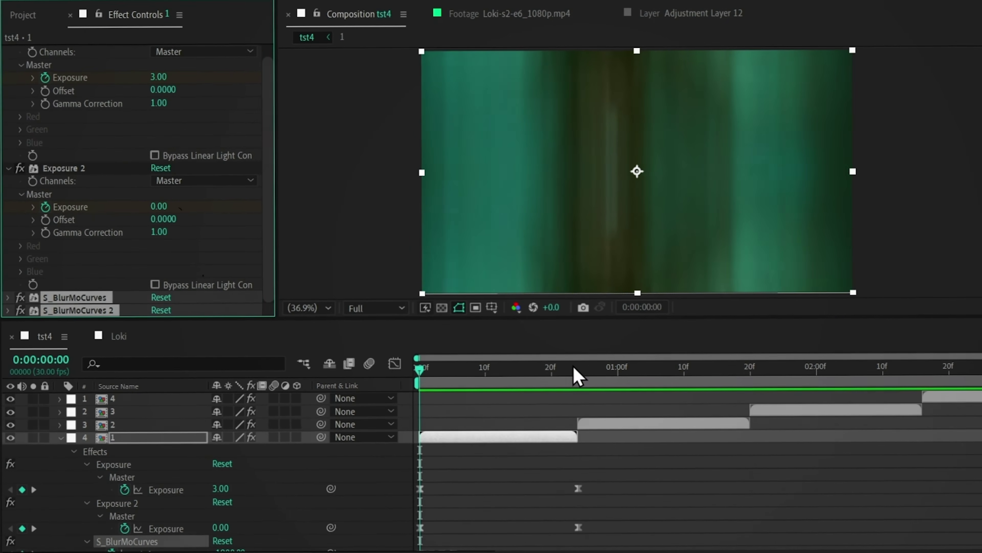
# - Paste both S_BlurMoCurves effects onto layer 2 at 0:00:00:24, align the second one's keyframes with the clip's end, and preview
pyautogui.click(586, 422)
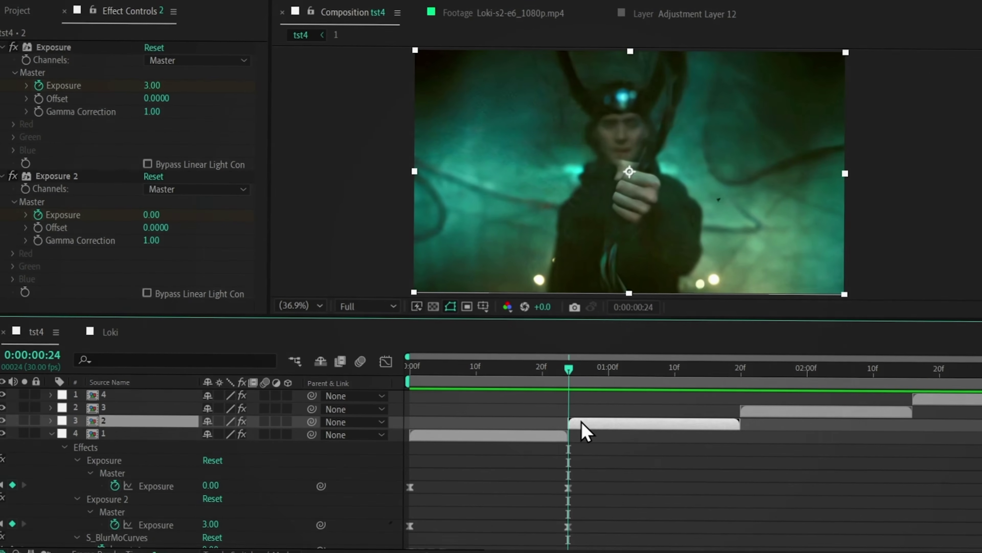
pyautogui.press('u')
pyautogui.moveTo(573, 374); pyautogui.dragTo(731, 424)
pyautogui.moveTo(656, 513); pyautogui.dragTo(730, 526)
pyautogui.moveTo(694, 368); pyautogui.dragTo(370, 370)
pyautogui.press('space')
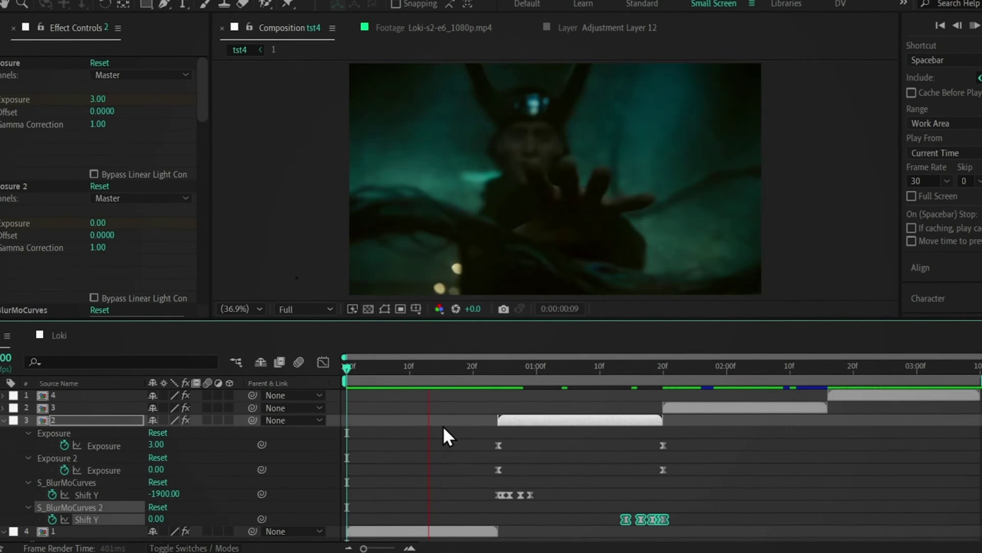
# - Paste both S_BlurMoCurves effects onto layers 3 and 4 at their starts, aligning the second effect's keyframes with each clip's end
pyautogui.click(660, 408)
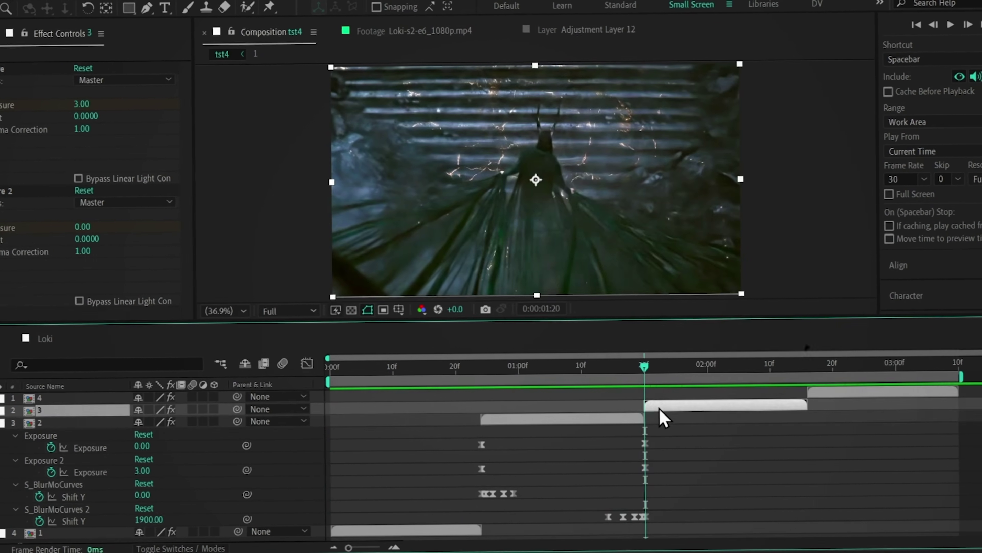
pyautogui.hotkey('ctrl', 'v')
pyautogui.press('u')
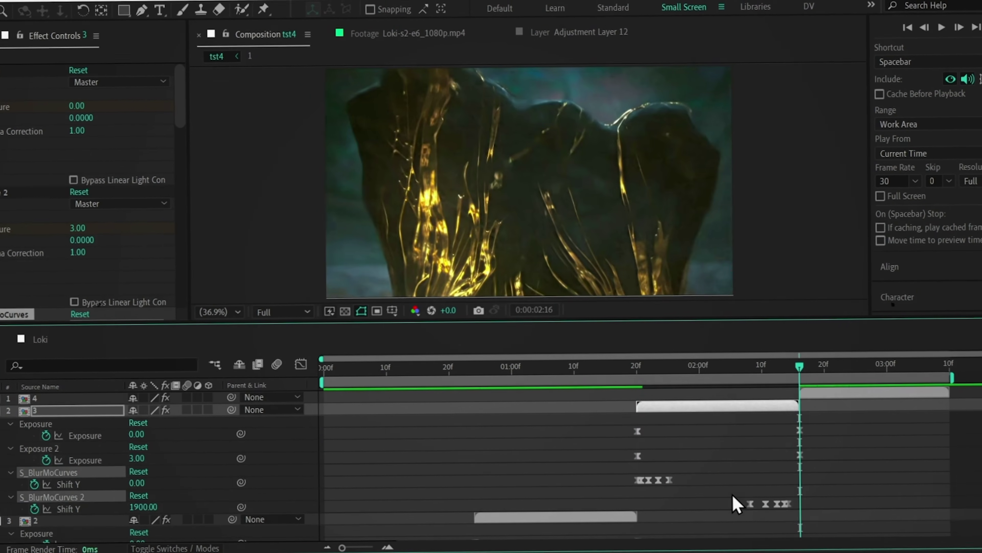
pyautogui.moveTo(736, 502); pyautogui.dragTo(789, 517)
pyautogui.click(814, 396)
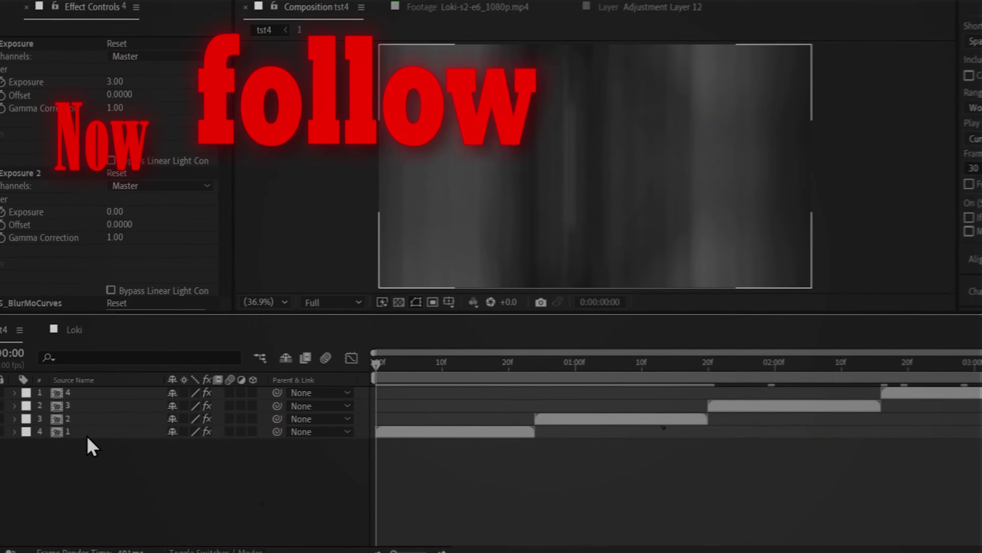
# - Keyframe layer 1's Scale at 400% on the first frame and 100% at the clip's end
pyautogui.click(80, 433)
pyautogui.press('s')
pyautogui.click(53, 445)
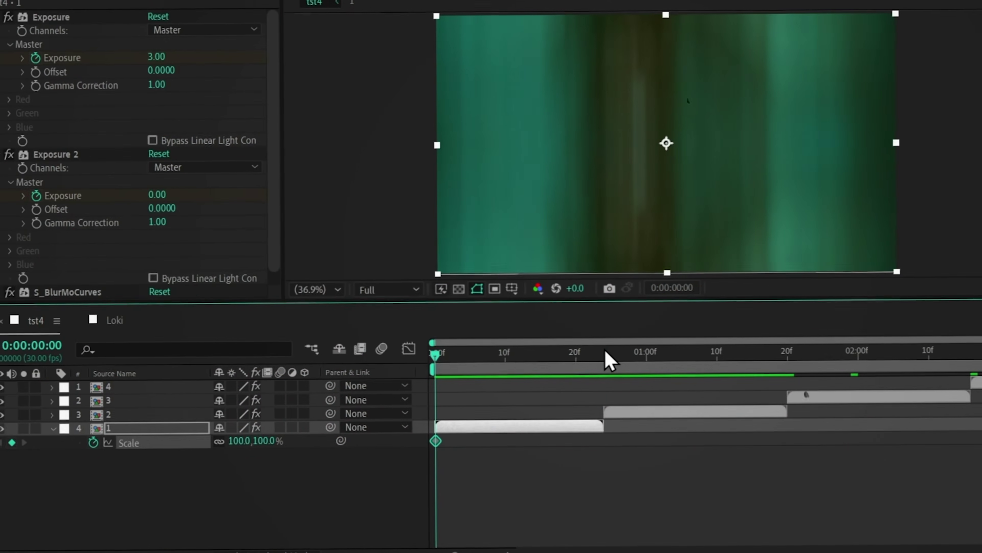
pyautogui.click(605, 350)
pyautogui.click(1, 445)
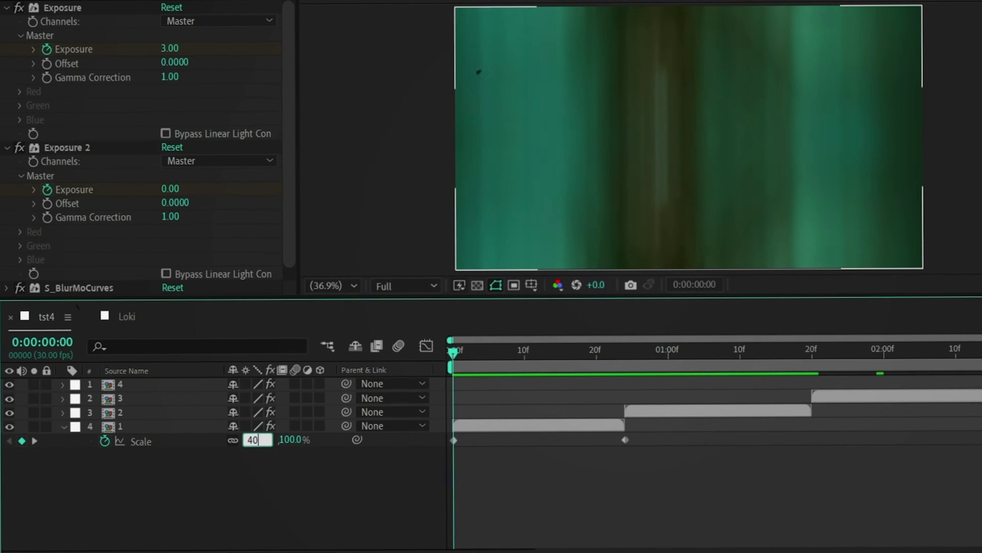
pyautogui.write('0')
pyautogui.press('Return')
# - Apply Easy Ease to layer 1's Scale keyframes and shape the value graph into a steep initial drop with a long ease-out
pyautogui.moveTo(637, 435); pyautogui.dragTo(432, 463)
pyautogui.press('F9')
pyautogui.click(423, 353)
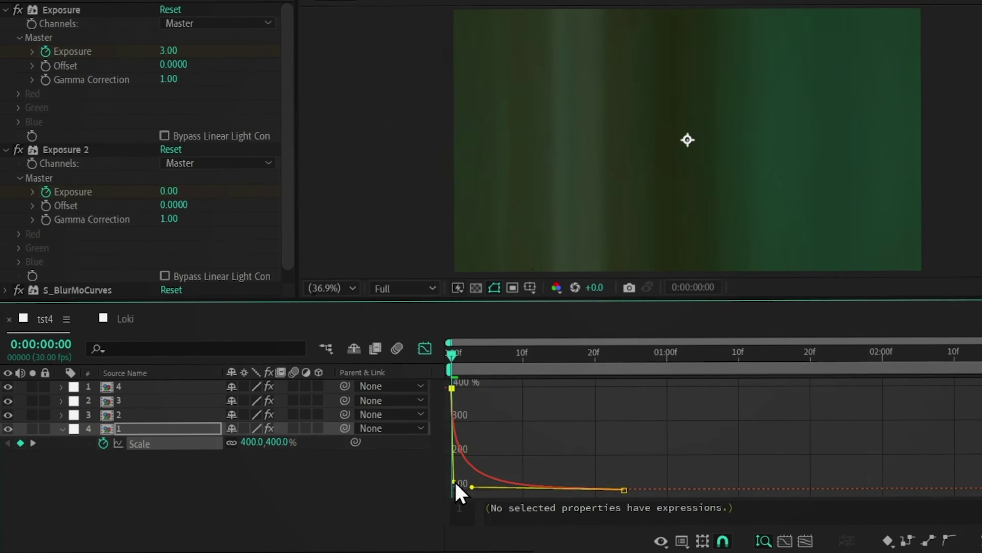
# - Enable motion blur for layer 1 and the composition, and move the last Scale keyframe slightly past the clip's end
pyautogui.click(292, 425)
pyautogui.click(397, 346)
pyautogui.click(425, 347)
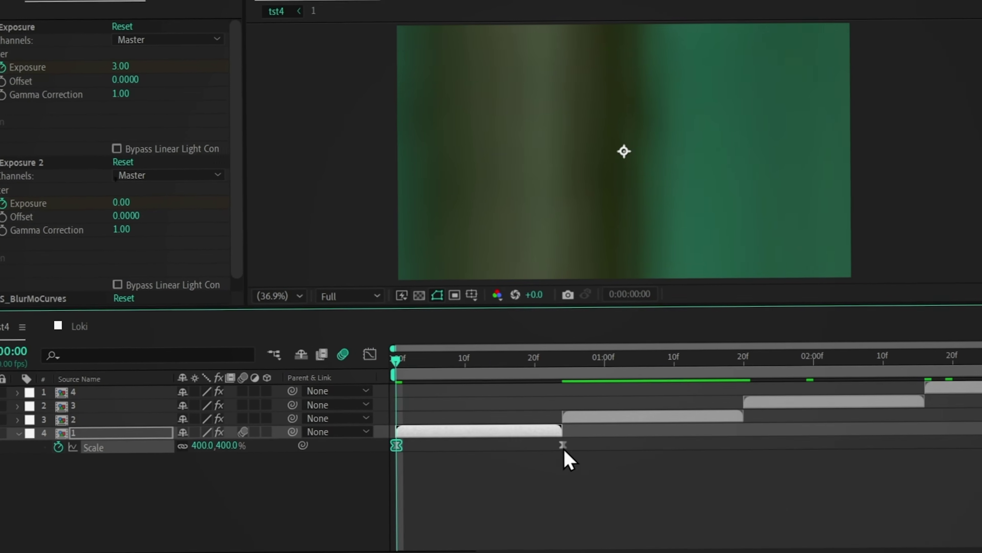
pyautogui.moveTo(567, 449); pyautogui.dragTo(575, 452)
pyautogui.click(921, 354)
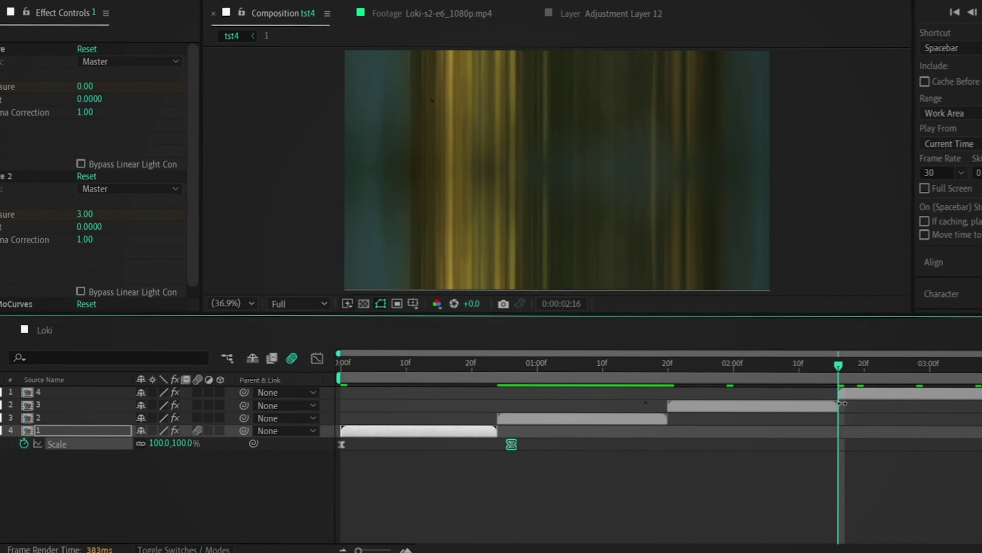
# - Keyframe layer 4's Scale at 100% on the clip's first frame and 30% at the clip's end
pyautogui.click(885, 392)
pyautogui.press('s')
pyautogui.click(32, 407)
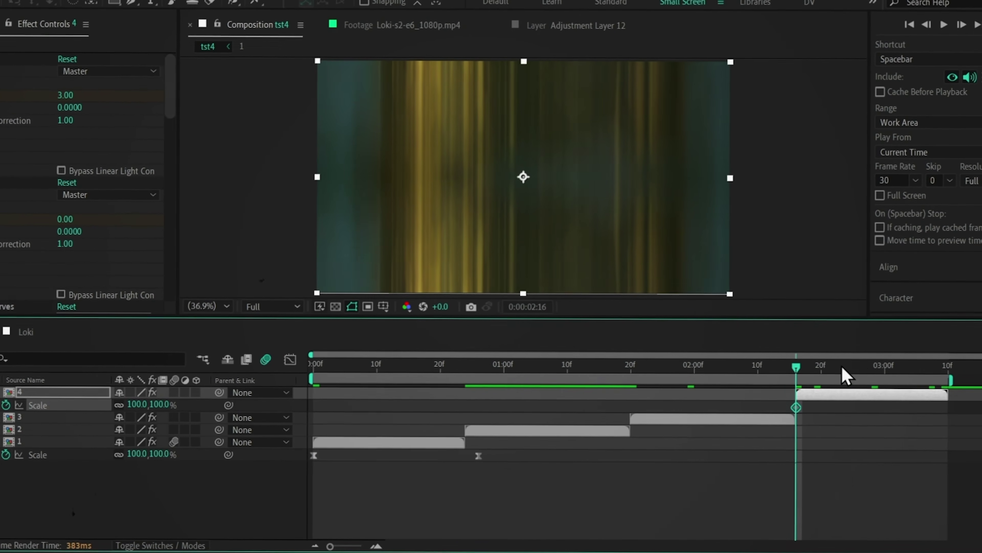
pyautogui.click(949, 367)
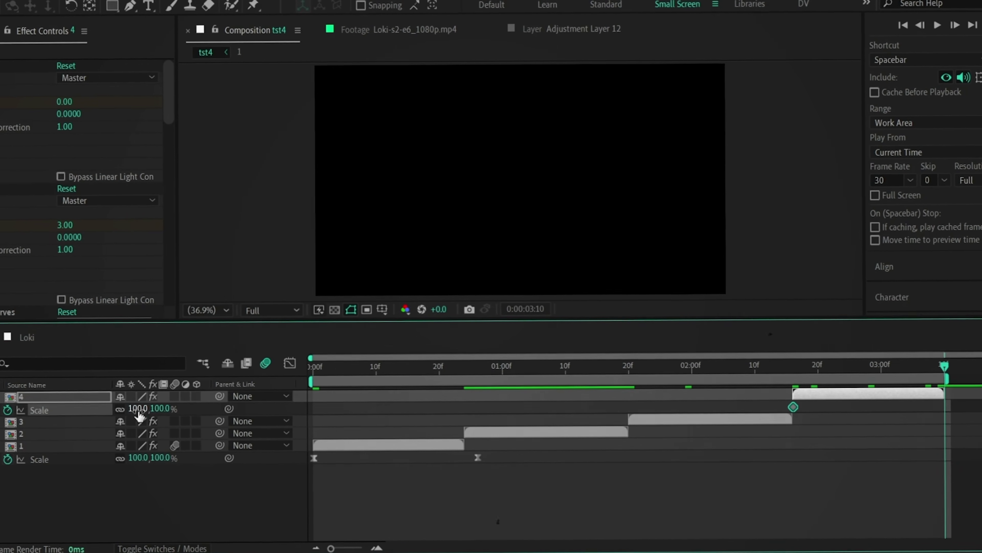
pyautogui.click(138, 406)
pyautogui.write('30')
pyautogui.press('Return')
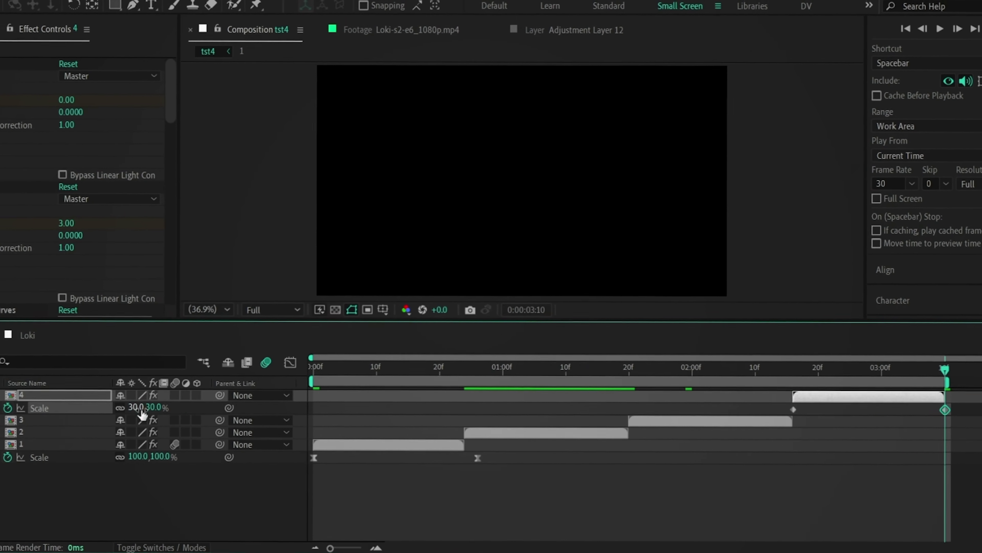
# - Move layer 4's first Scale keyframe slightly before the clip's start and apply Easy Ease to both Scale keyframes
pyautogui.click(794, 370)
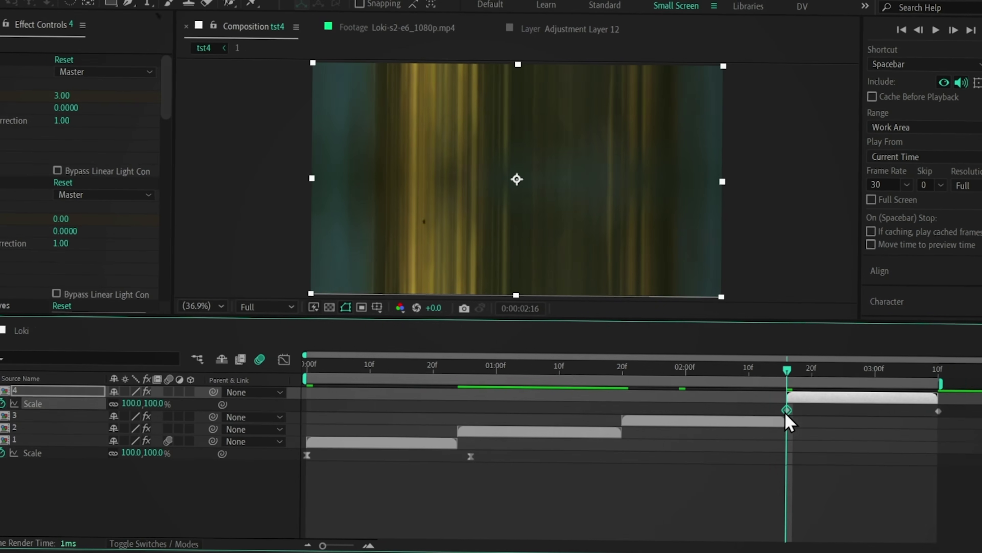
pyautogui.moveTo(790, 409); pyautogui.dragTo(778, 409)
pyautogui.press('F9')
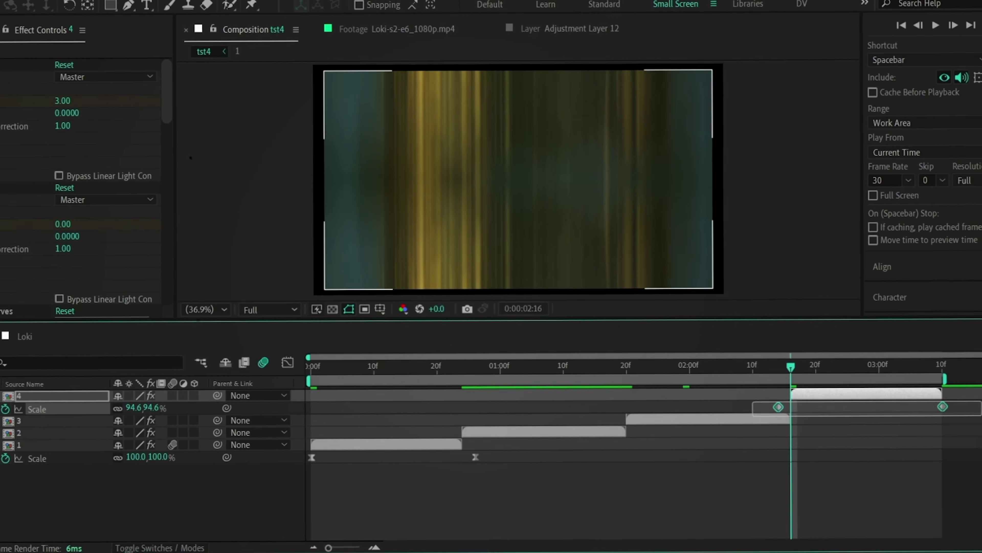
# - Shape layer 4's Scale value graph into a long, nearly flat start with a steep drop at the end
pyautogui.click(286, 361)
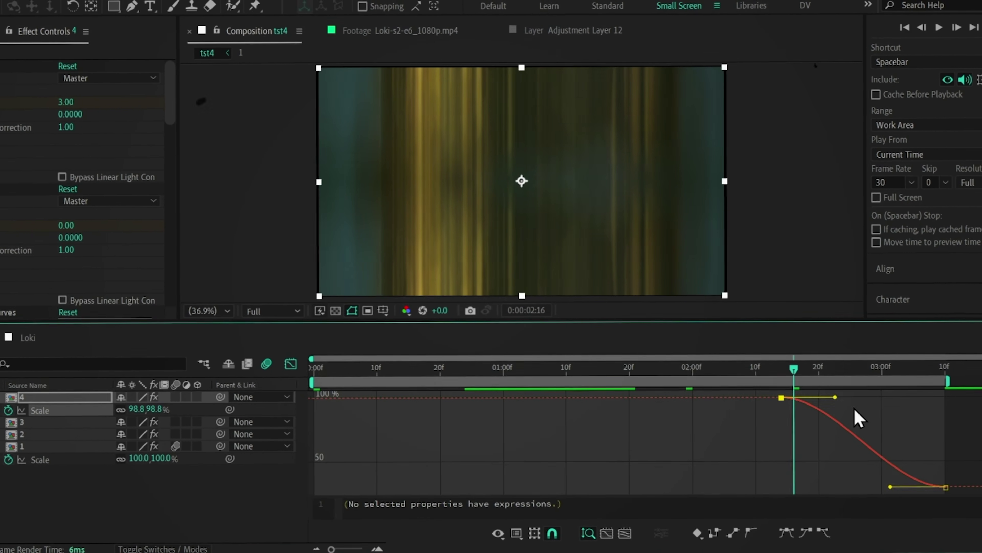
pyautogui.moveTo(837, 396); pyautogui.dragTo(926, 395)
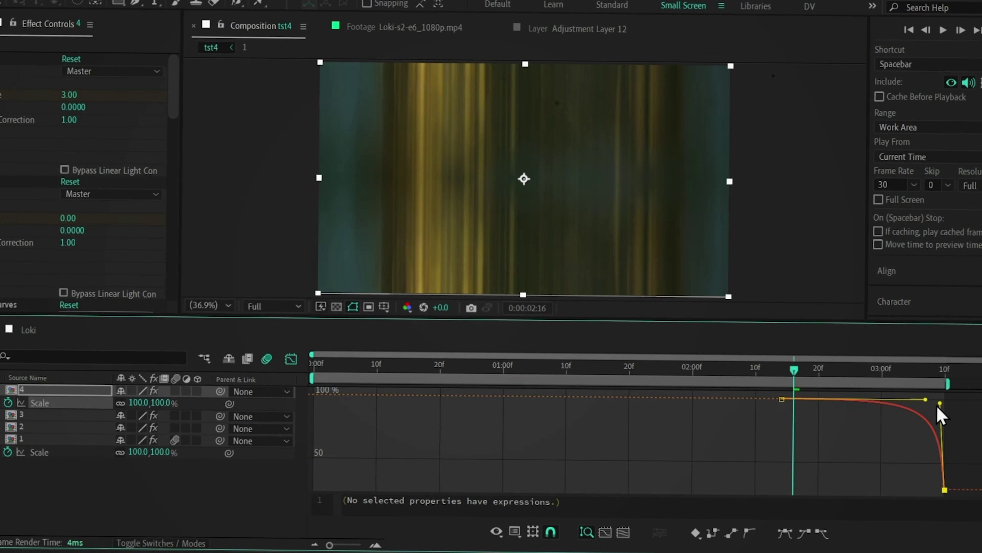
pyautogui.click(291, 363)
# - Check the shrinking frame near layer 4's end and add the Motion Tile effect to the layer
pyautogui.moveTo(834, 376); pyautogui.dragTo(922, 403)
pyautogui.hotkey('ctrl', 'space')
pyautogui.write('motiom')
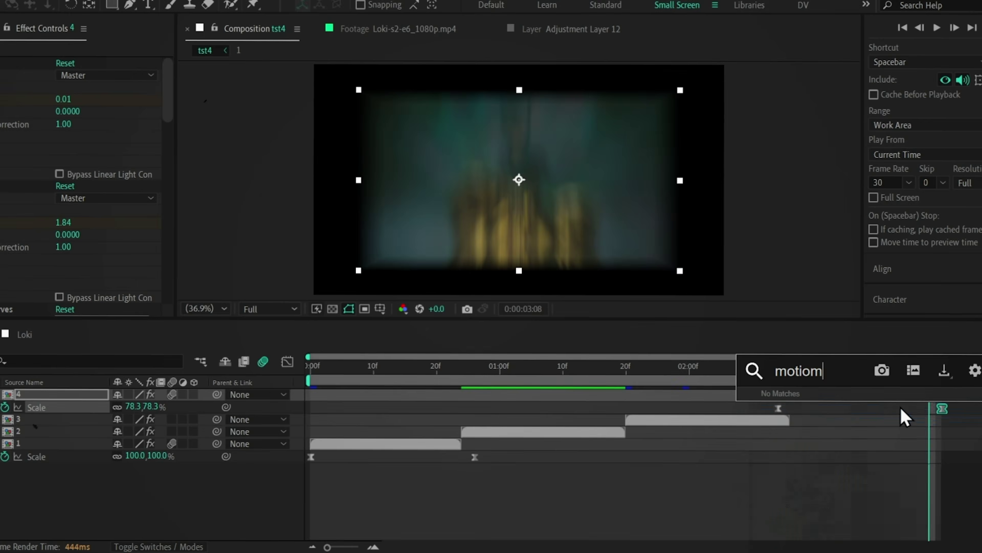
pyautogui.press('BackSpace')
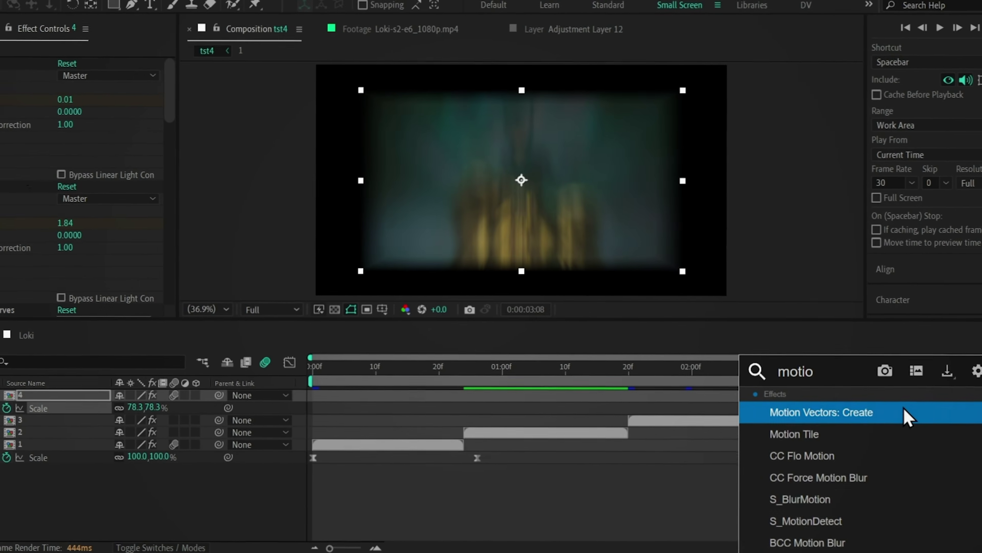
pyautogui.press('Down')
pyautogui.press('Return')
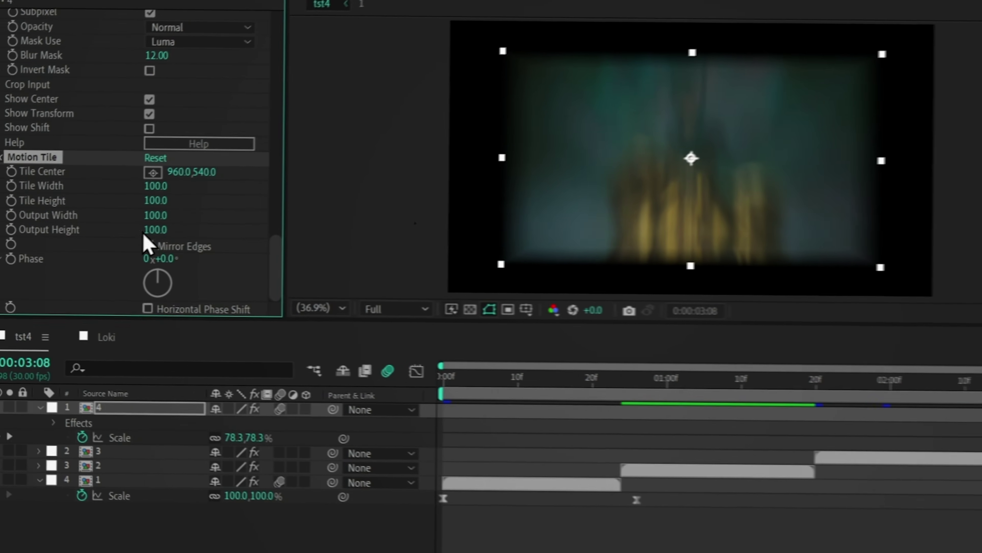
# - Enable Mirror Edges in Motion Tile and set both Output Width and Output Height to 400
pyautogui.click(92, 254)
pyautogui.click(178, 212)
pyautogui.write('40')
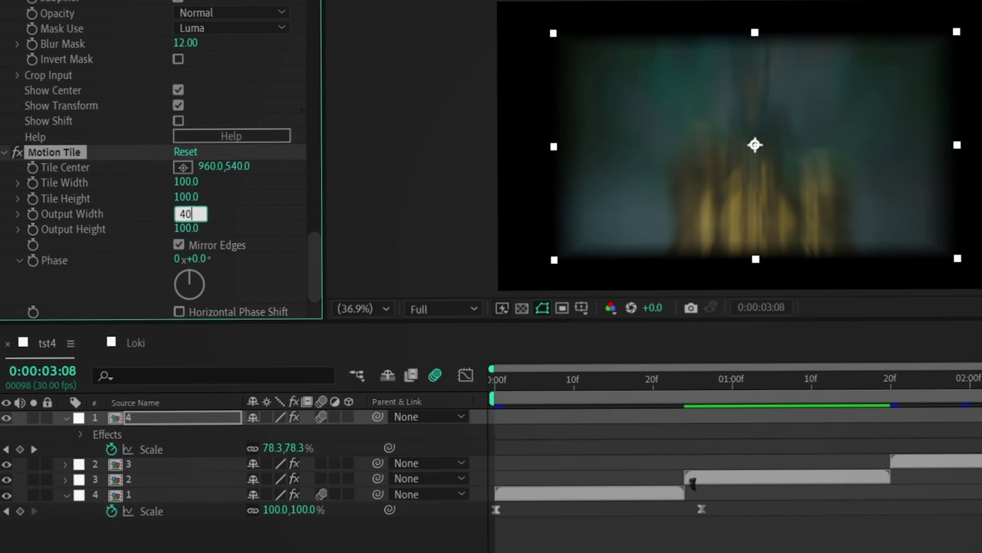
pyautogui.write('0')
pyautogui.press('Tab')
pyautogui.write('400')
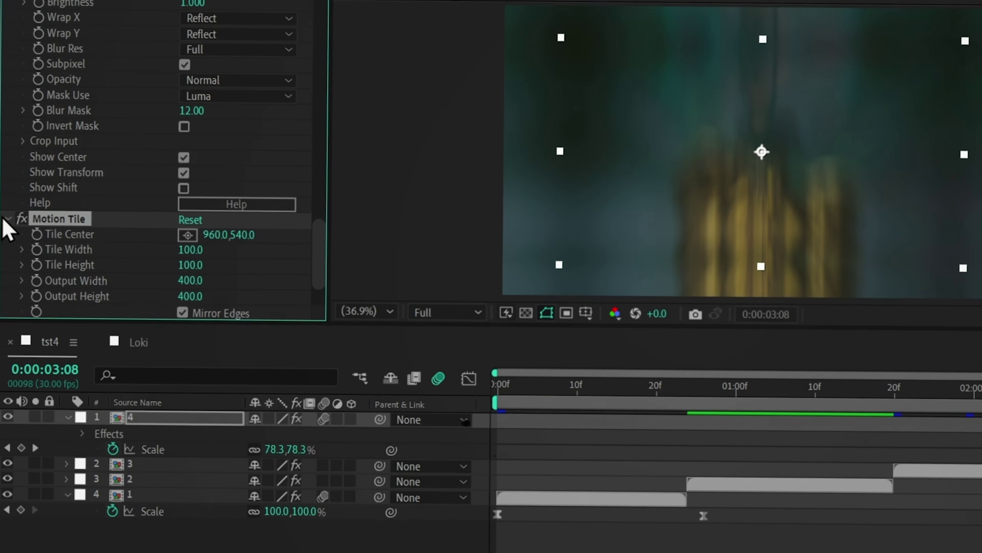
# - Move Motion Tile to the top of layer 4's effect stack and collapse the Exposure effects and the first S_BlurMoCurves
pyautogui.moveTo(55, 318); pyautogui.dragTo(82, 8)
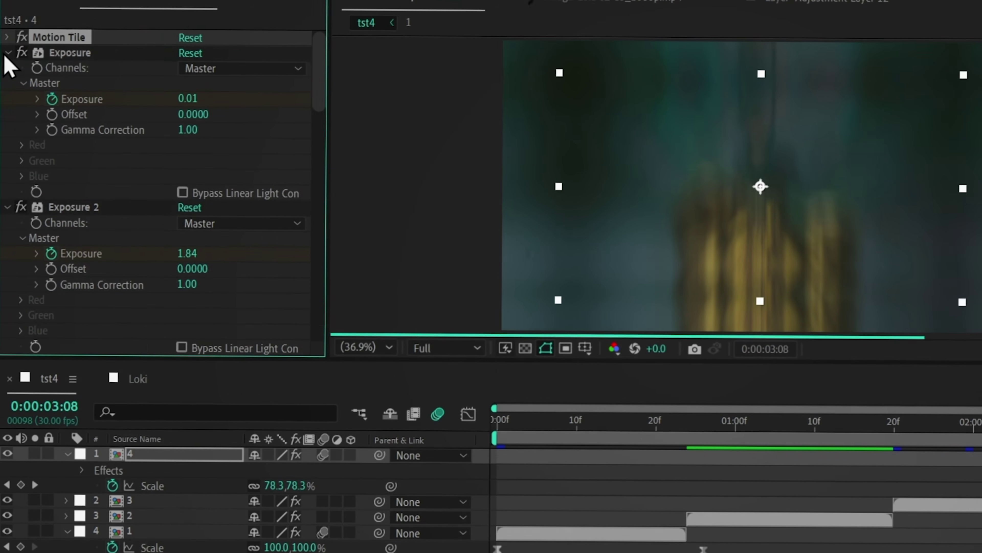
pyautogui.click(5, 57)
pyautogui.click(5, 56)
pyautogui.click(5, 71)
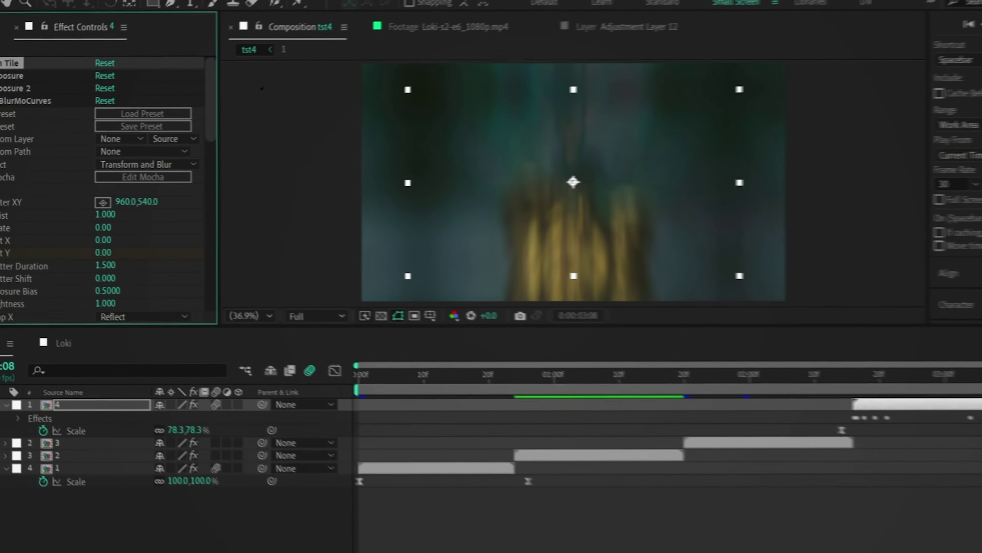
pyautogui.click(6, 85)
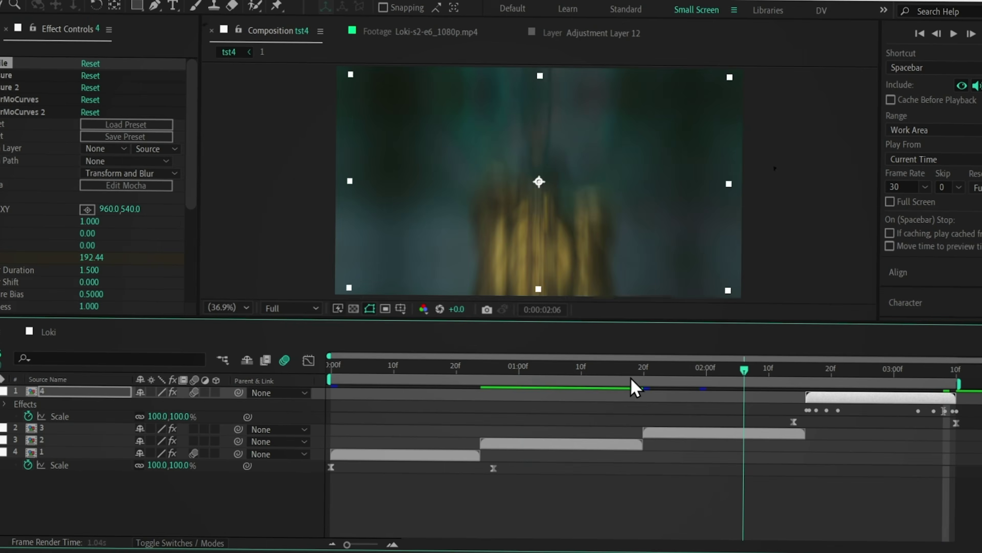
# - Play back the composition from its first frame to review the transitions
pyautogui.press('Home')
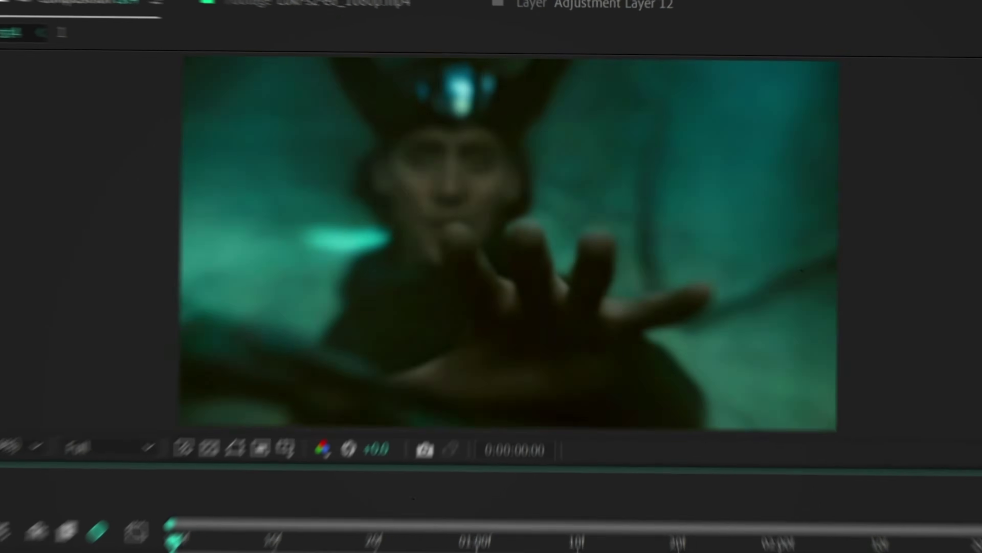
pyautogui.press('space')
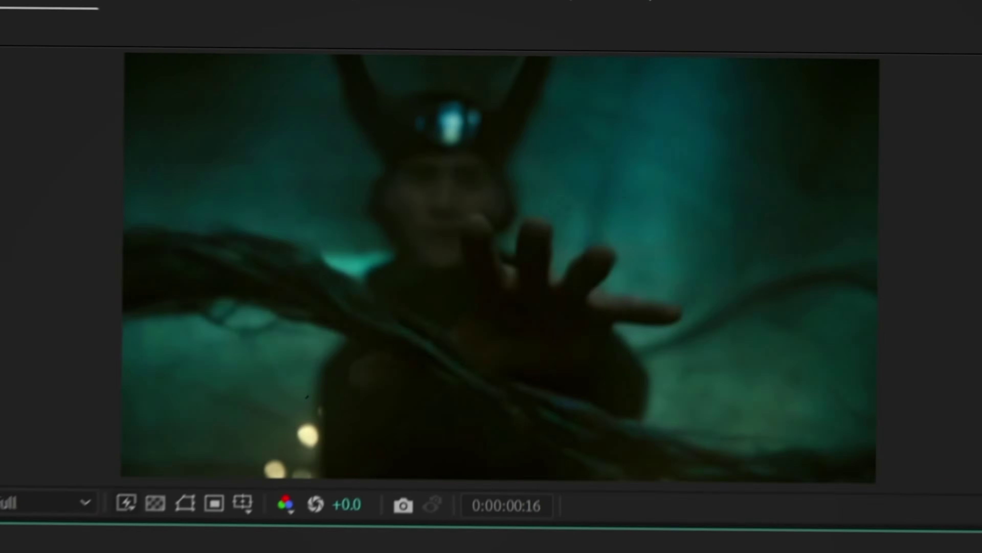